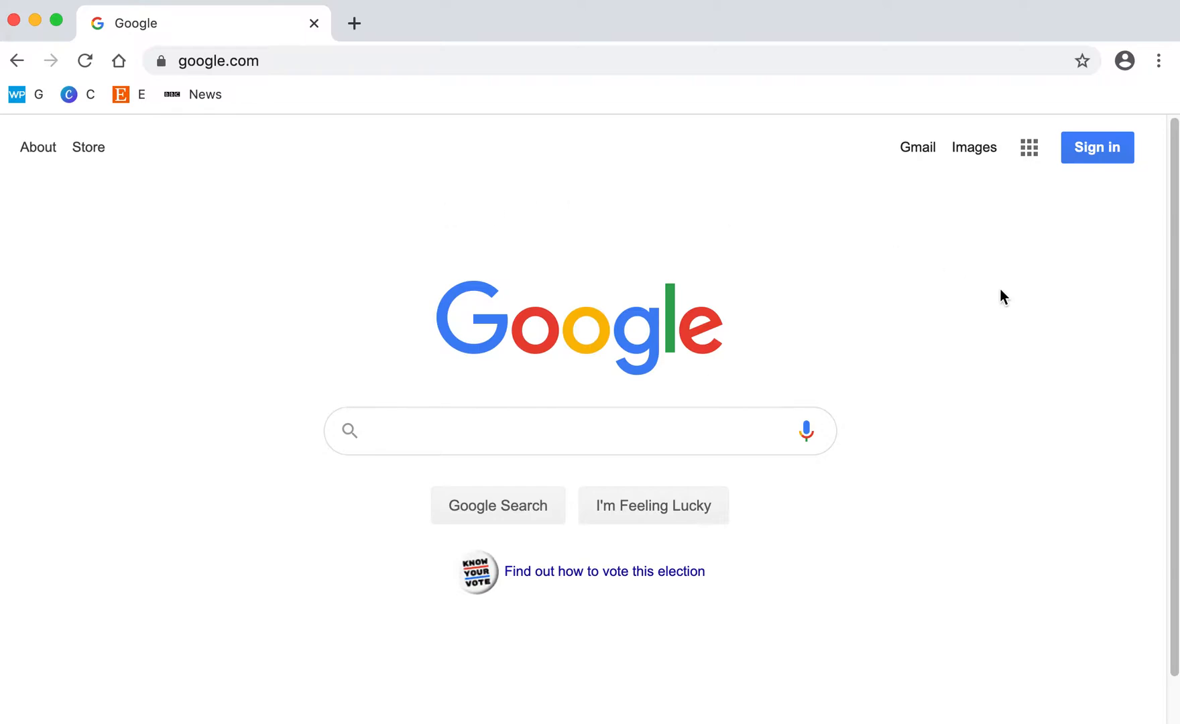
- Load google.com in the browser
{"action": "left_click", "coordinate": [520, 65]}
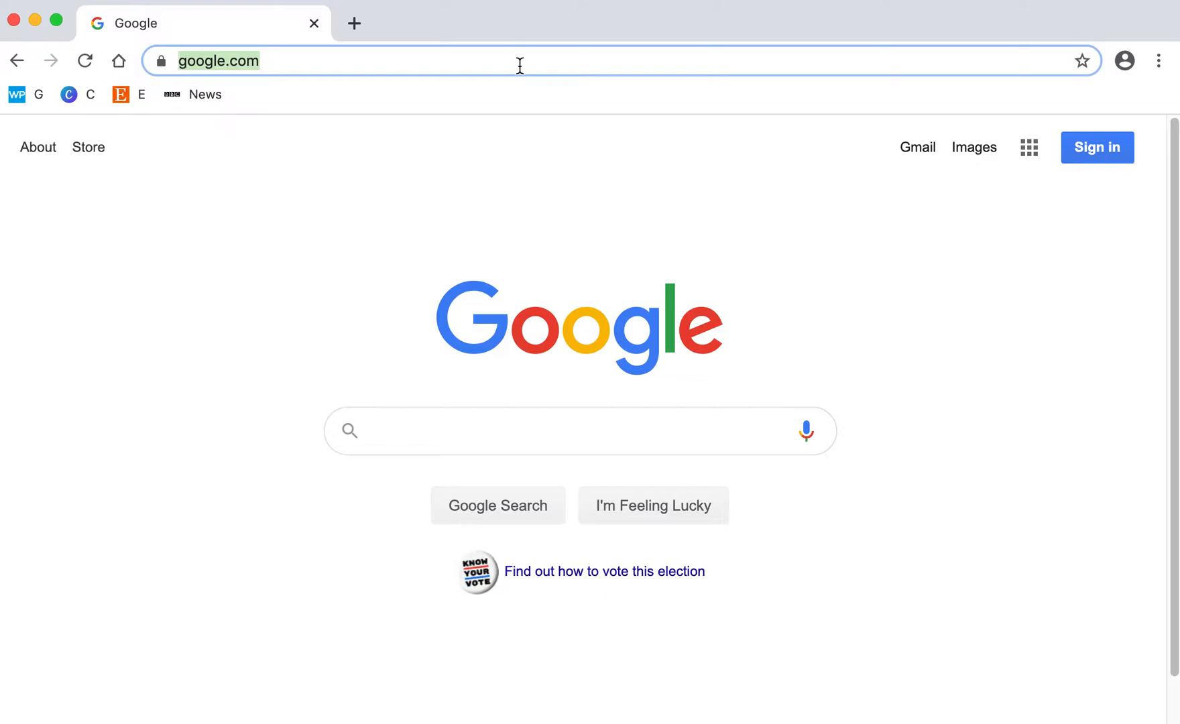
{"action": "type", "text": "google.com"}
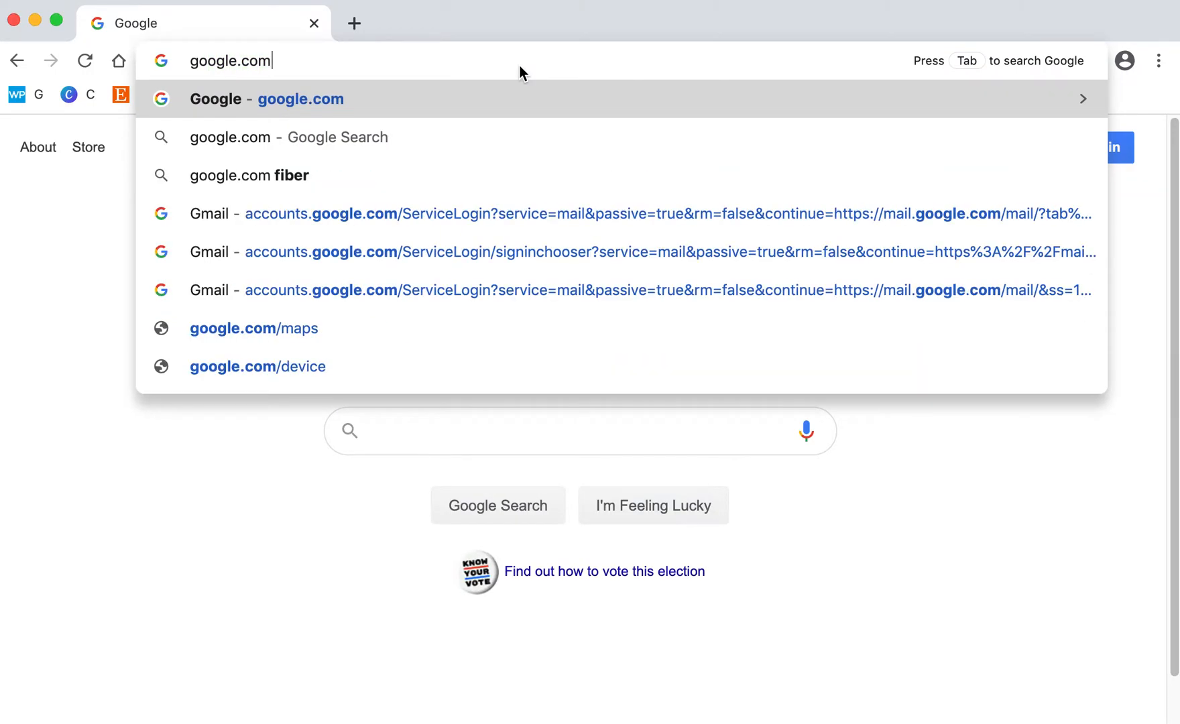
{"action": "key", "text": "Return"}
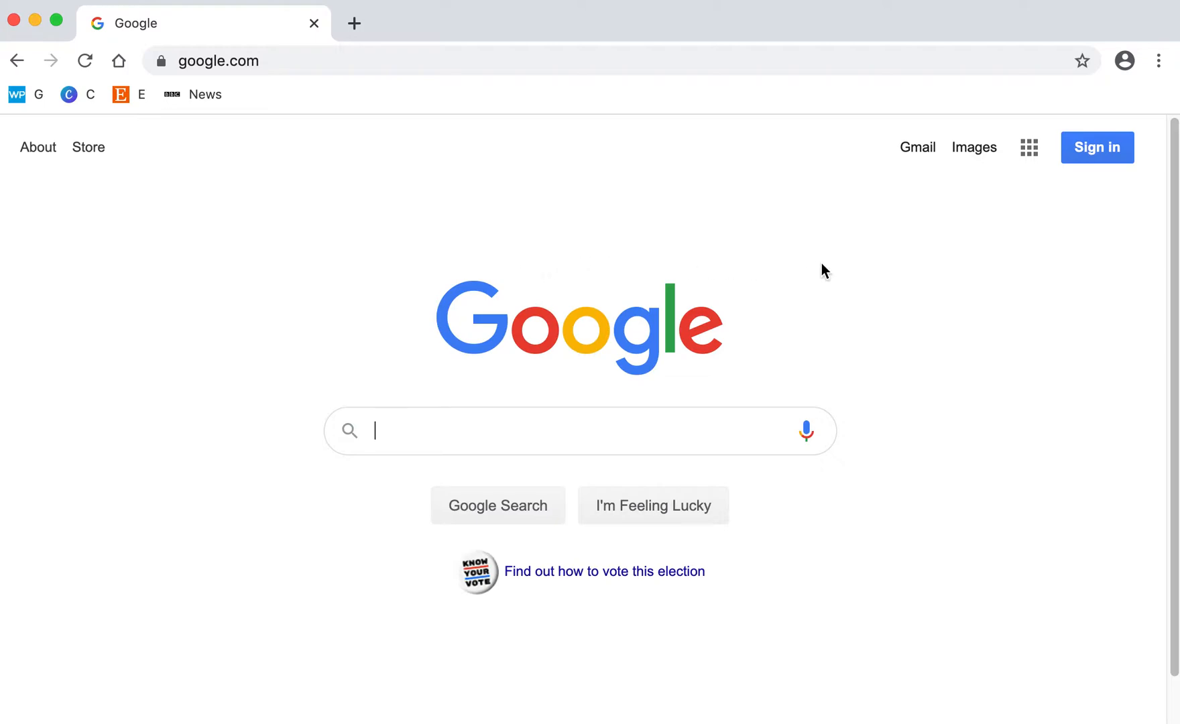
- Open Gmail and sign in to the listed account by entering the account password
{"action": "left_click", "coordinate": [918, 148]}
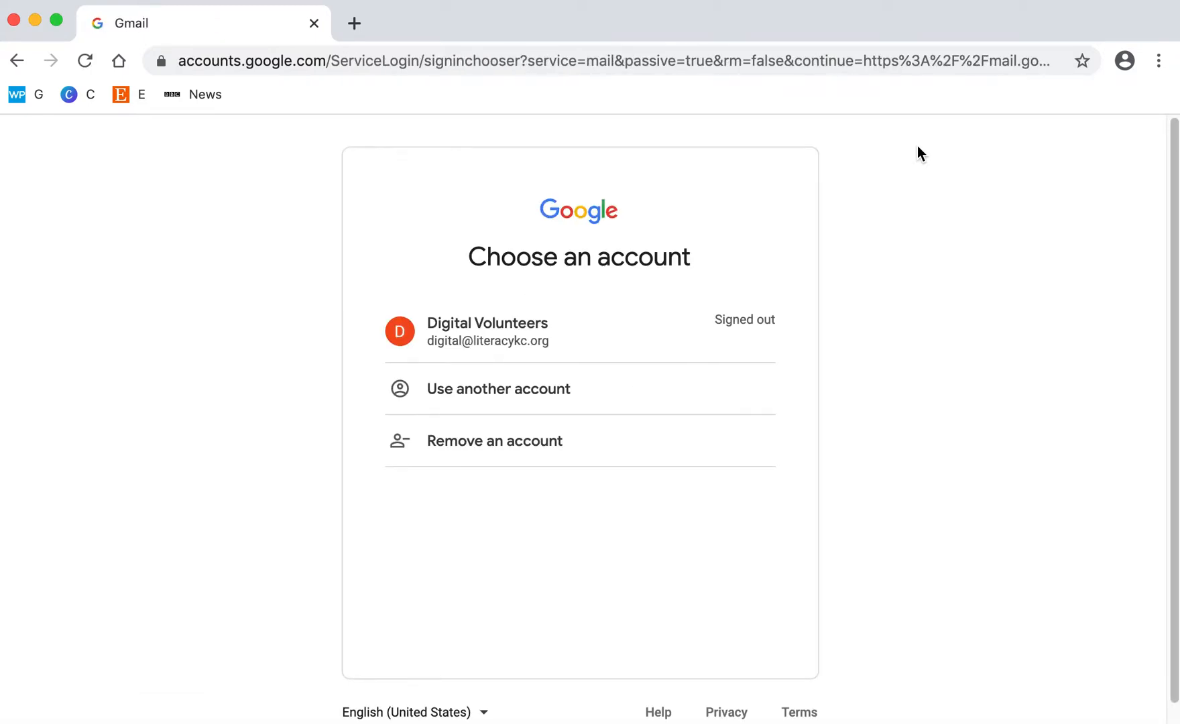
{"action": "left_click", "coordinate": [565, 336]}
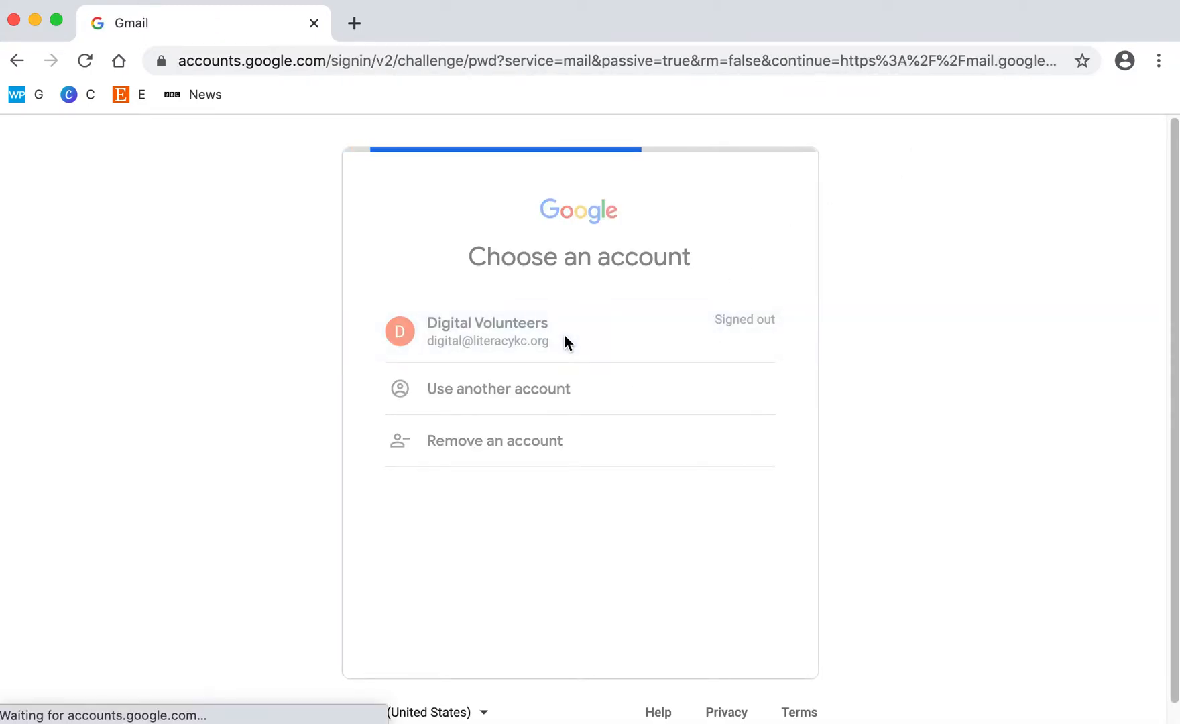
{"action": "type", "text": "••••••••"}
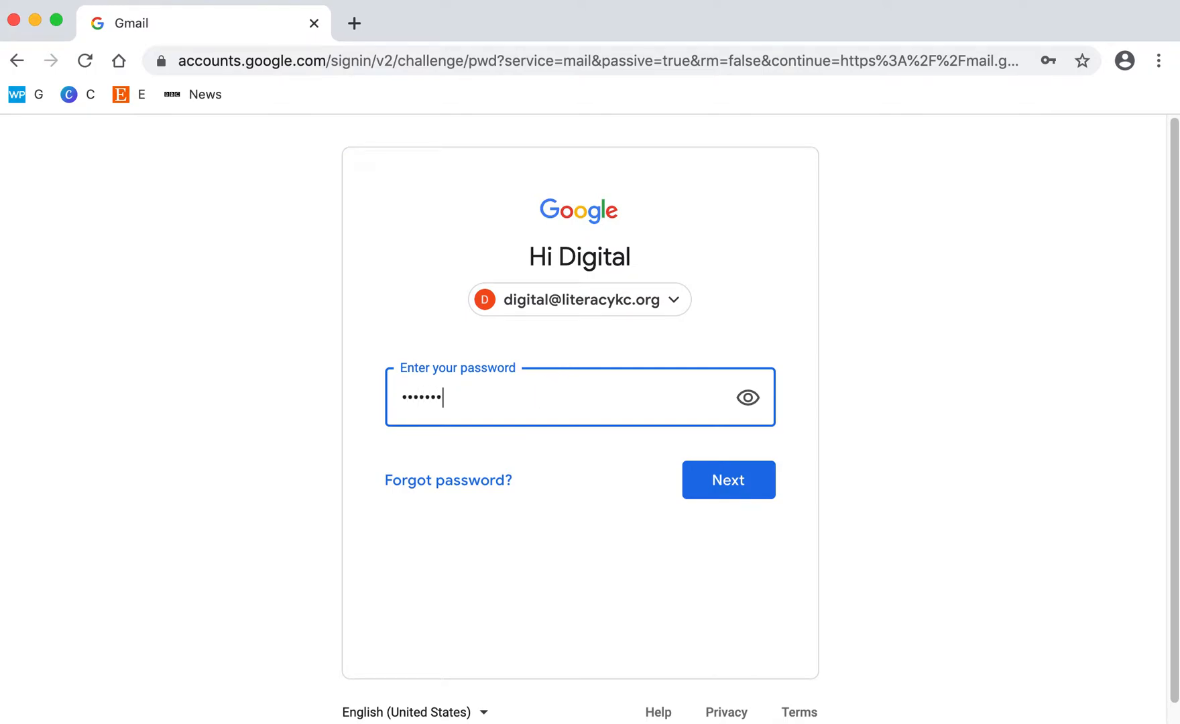
{"action": "type", "text": "•••••••"}
{"action": "key", "text": "Return"}
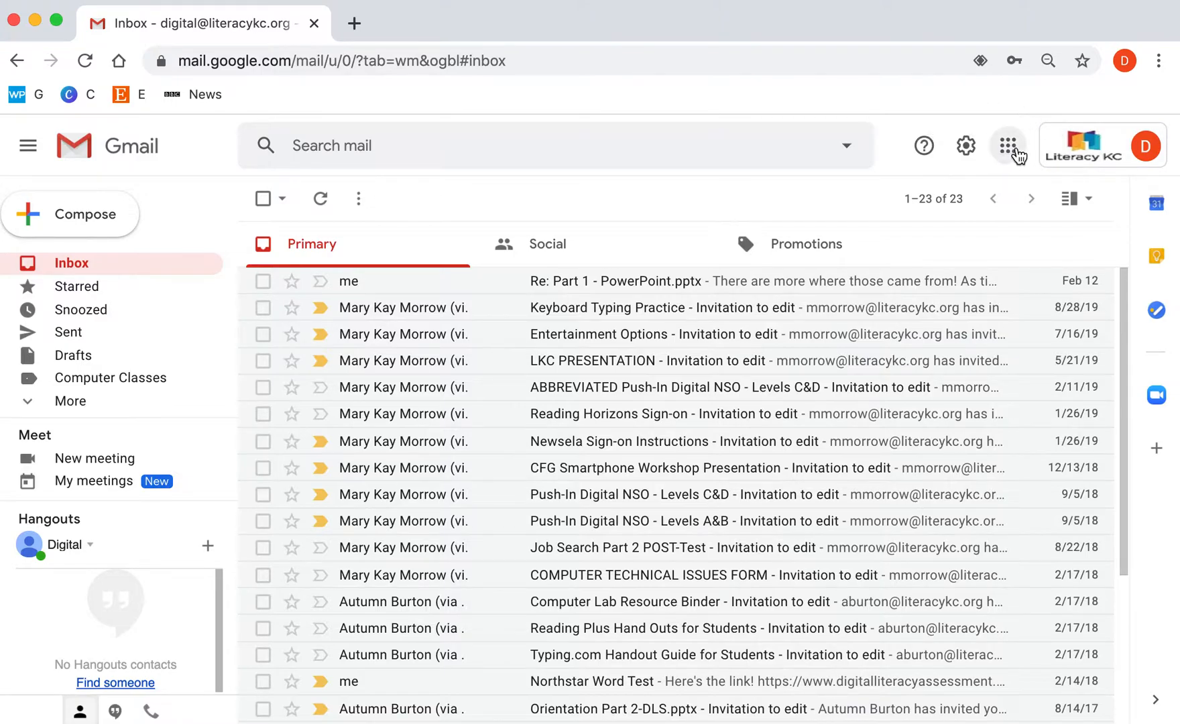
- Switch from the Gmail inbox to Google Docs
{"action": "left_click", "coordinate": [1008, 147]}
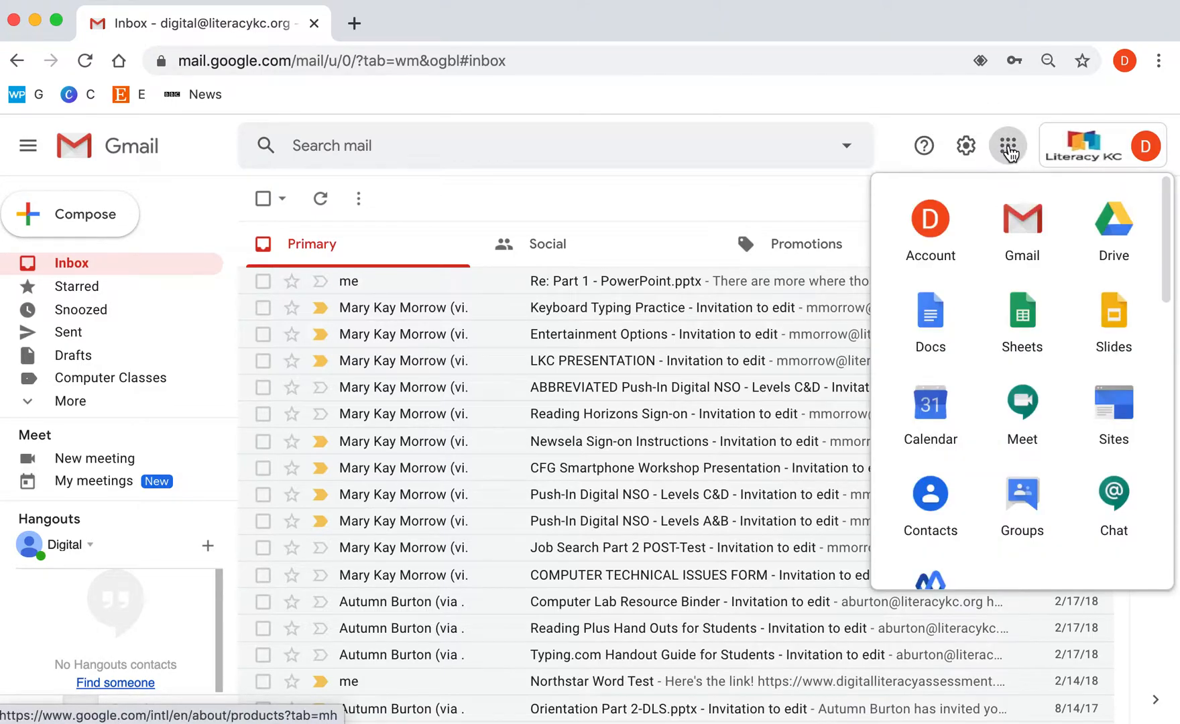
{"action": "left_click", "coordinate": [932, 318]}
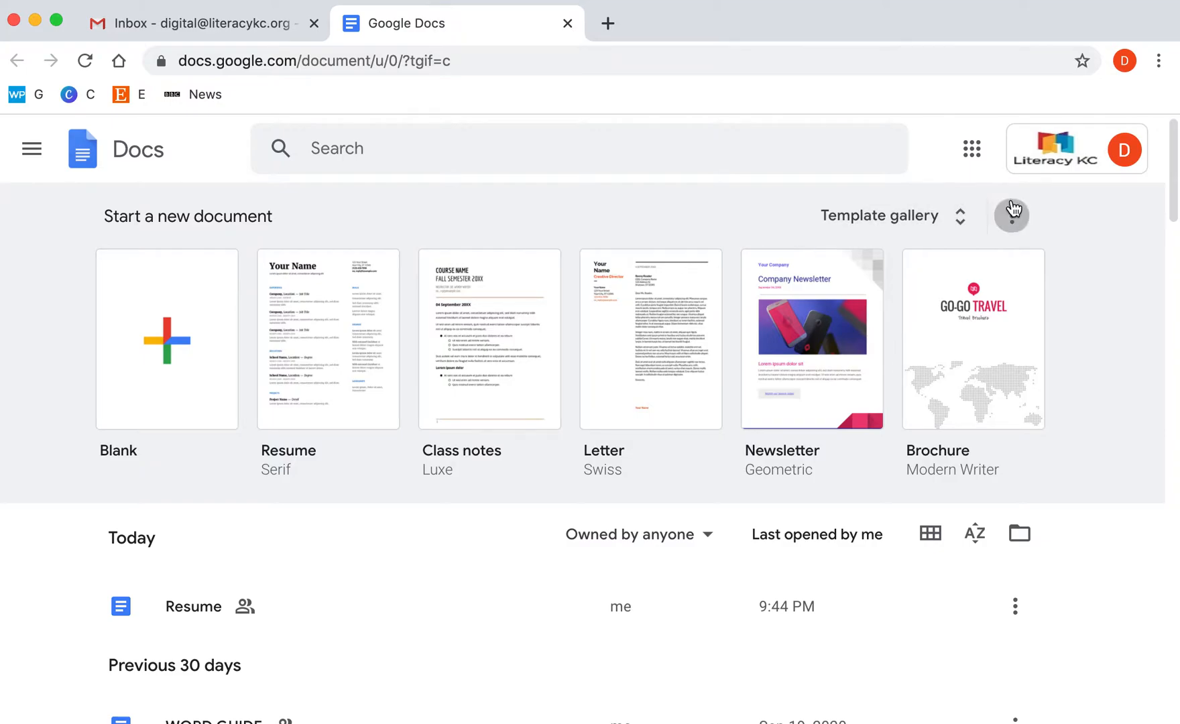
- Browse the general document templates in the template gallery and return to the Docs home page
{"action": "left_click", "coordinate": [960, 218]}
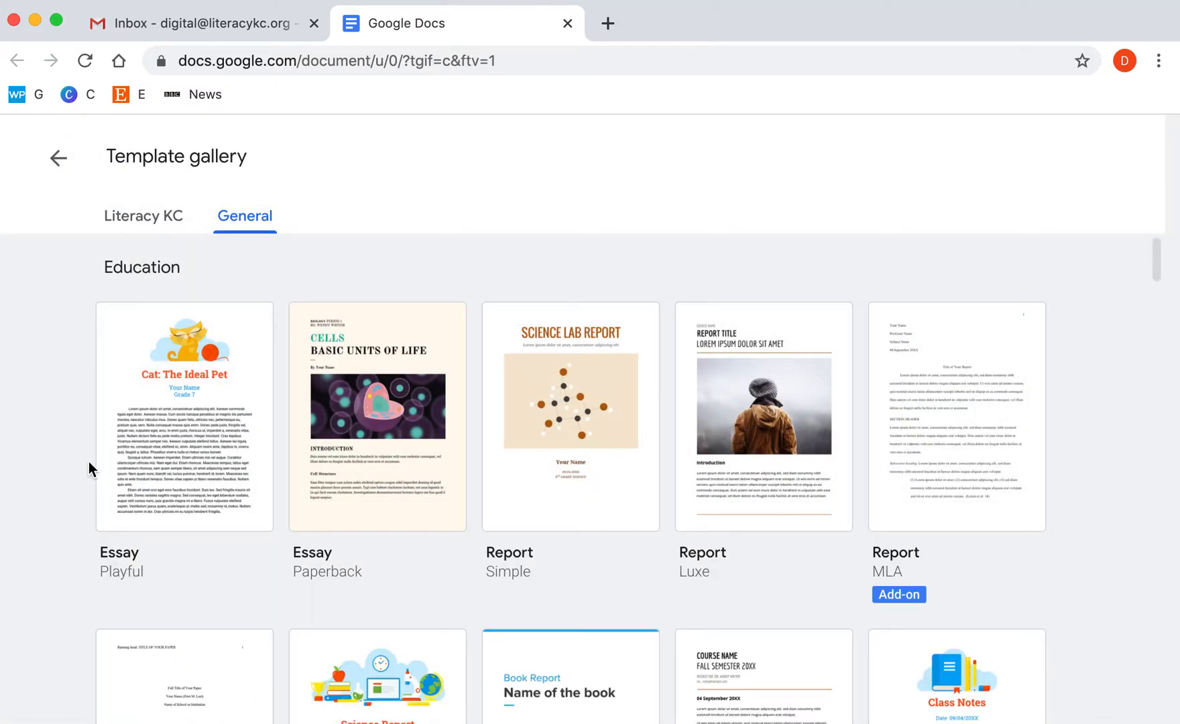
{"action": "scroll", "coordinate": [74, 420], "scroll_direction": "down", "scroll_amount": 4}
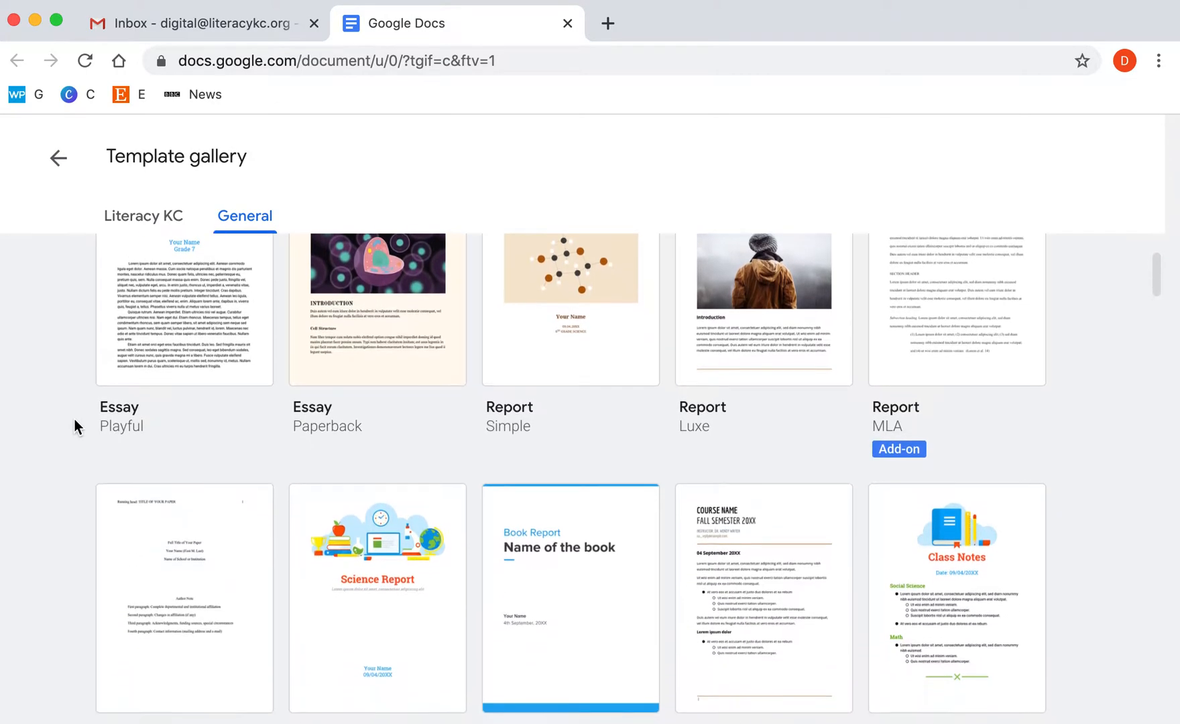
{"action": "scroll", "coordinate": [74, 419], "scroll_direction": "down", "scroll_amount": 2}
{"action": "scroll", "coordinate": [75, 420], "scroll_direction": "down", "scroll_amount": 5}
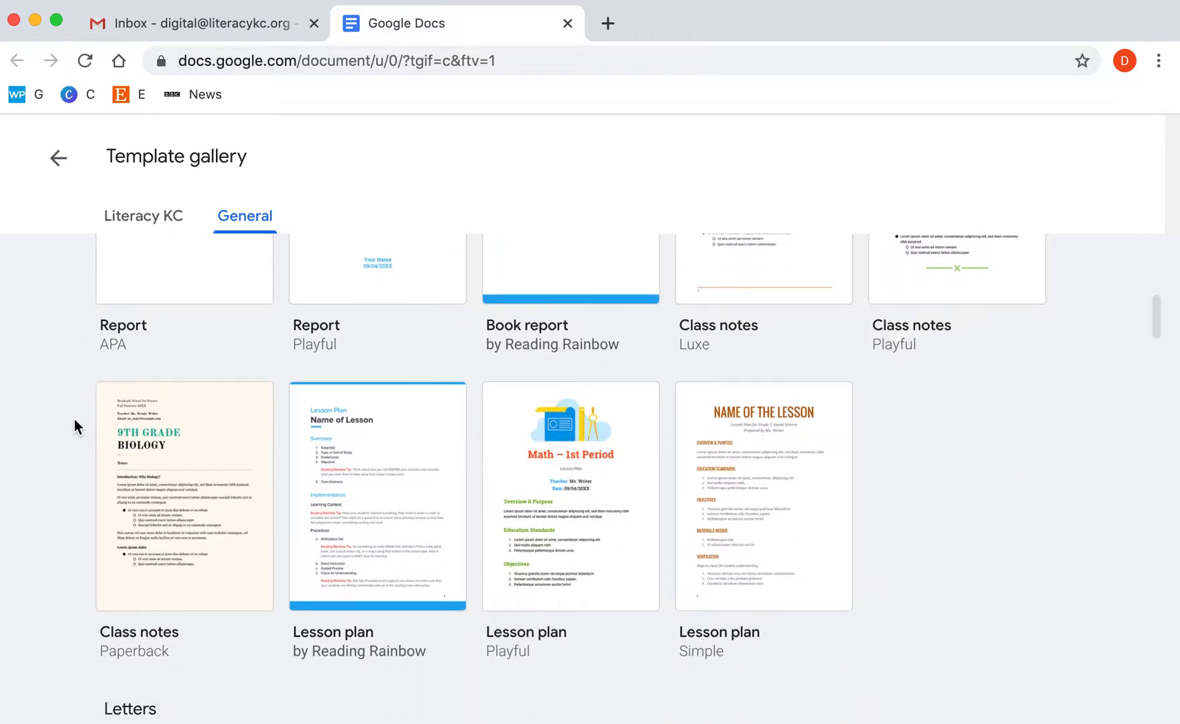
{"action": "scroll", "coordinate": [74, 419], "scroll_direction": "down", "scroll_amount": 1}
{"action": "scroll", "coordinate": [75, 419], "scroll_direction": "up", "scroll_amount": 4}
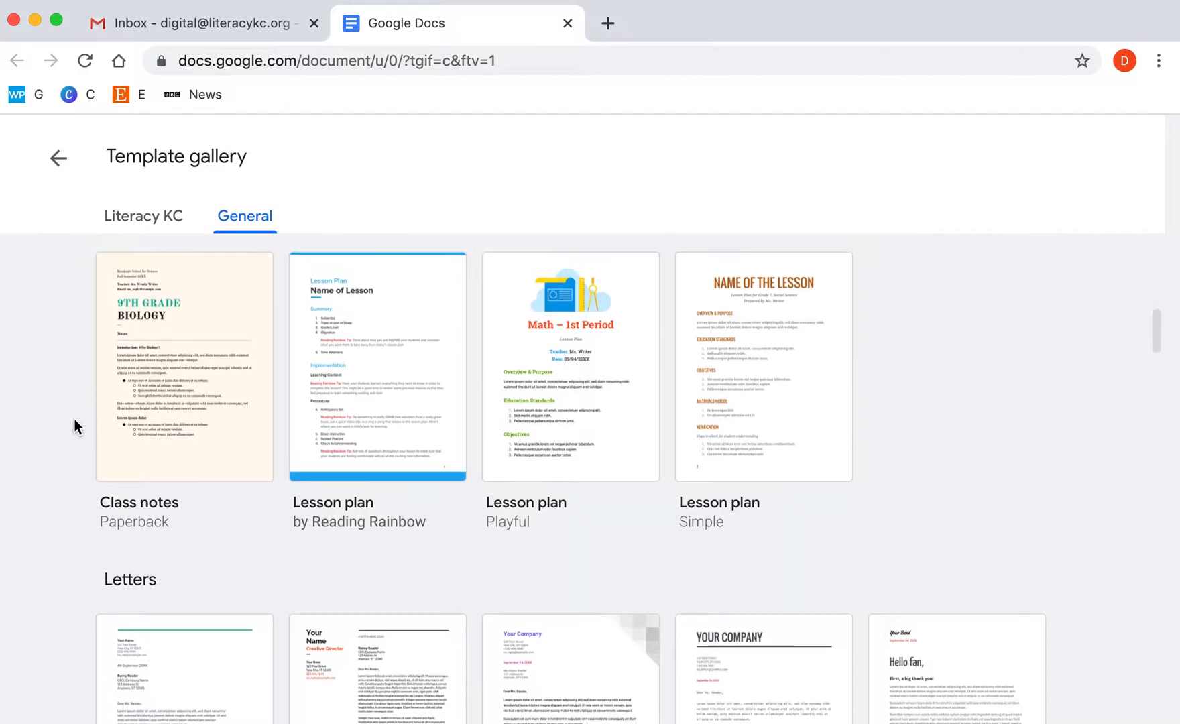
{"action": "scroll", "coordinate": [74, 420], "scroll_direction": "up", "scroll_amount": 7}
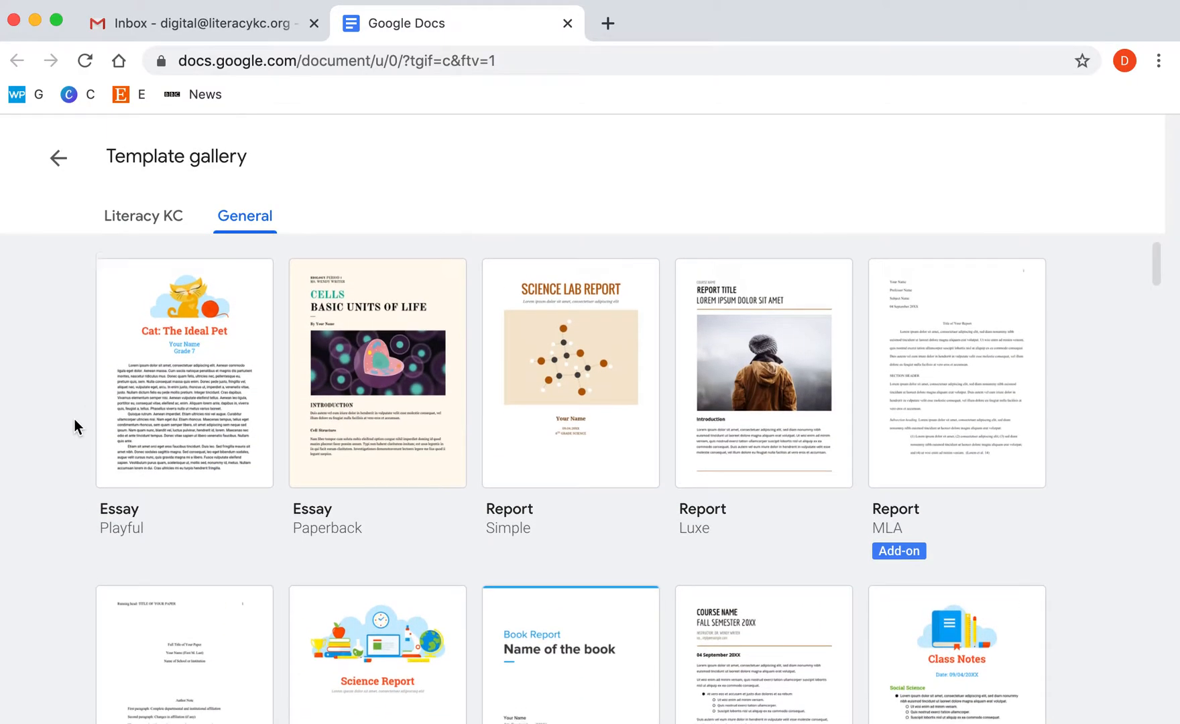
{"action": "left_click", "coordinate": [62, 161]}
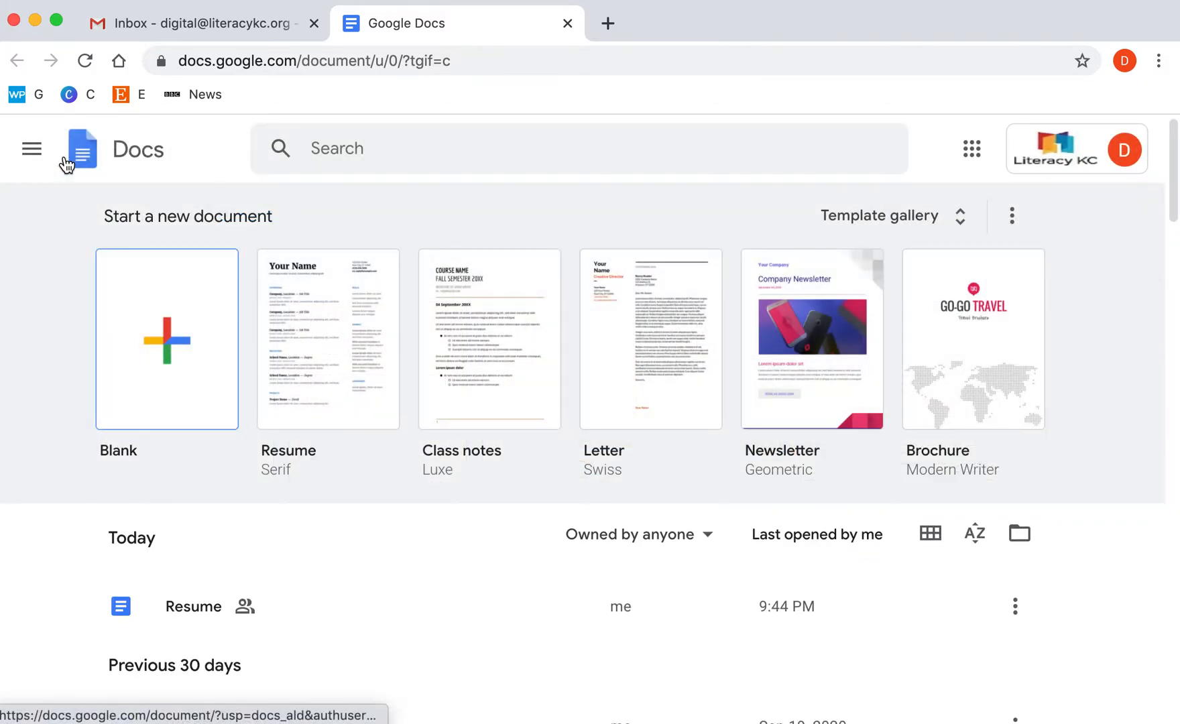
- Create a blank document, enter "Hello, how are you today?" and dismiss the Smart Compose tip
{"action": "left_click", "coordinate": [165, 336]}
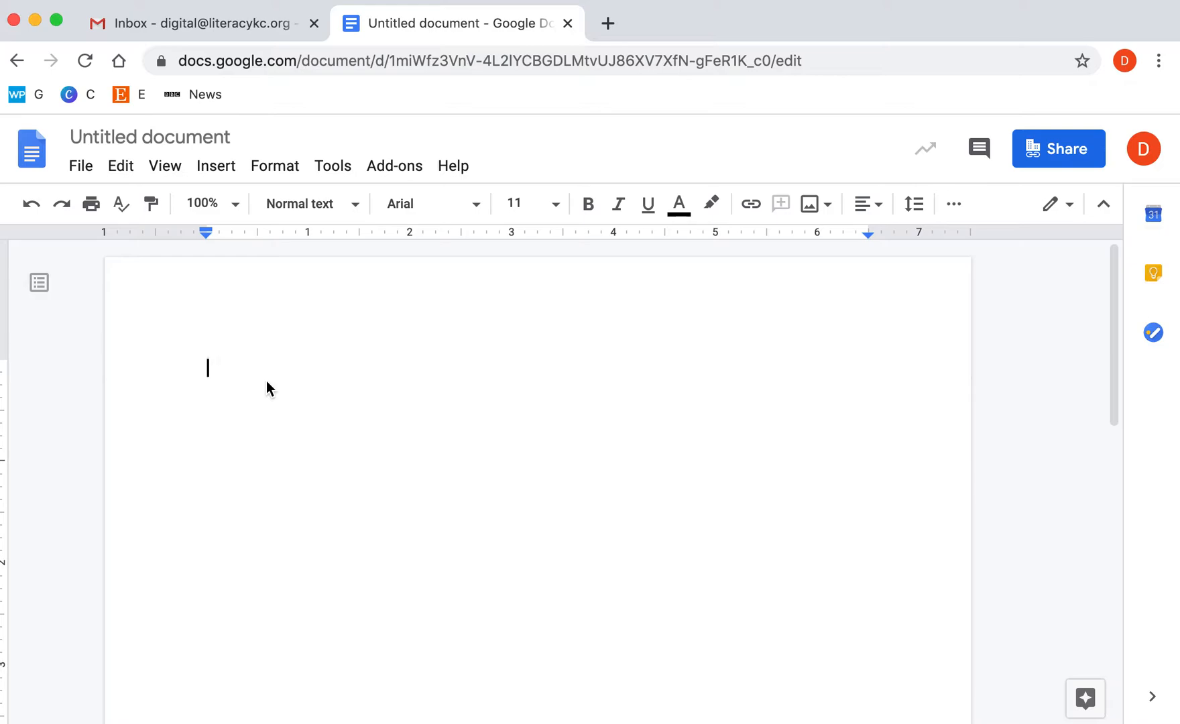
{"action": "type", "text": "Hellow"}
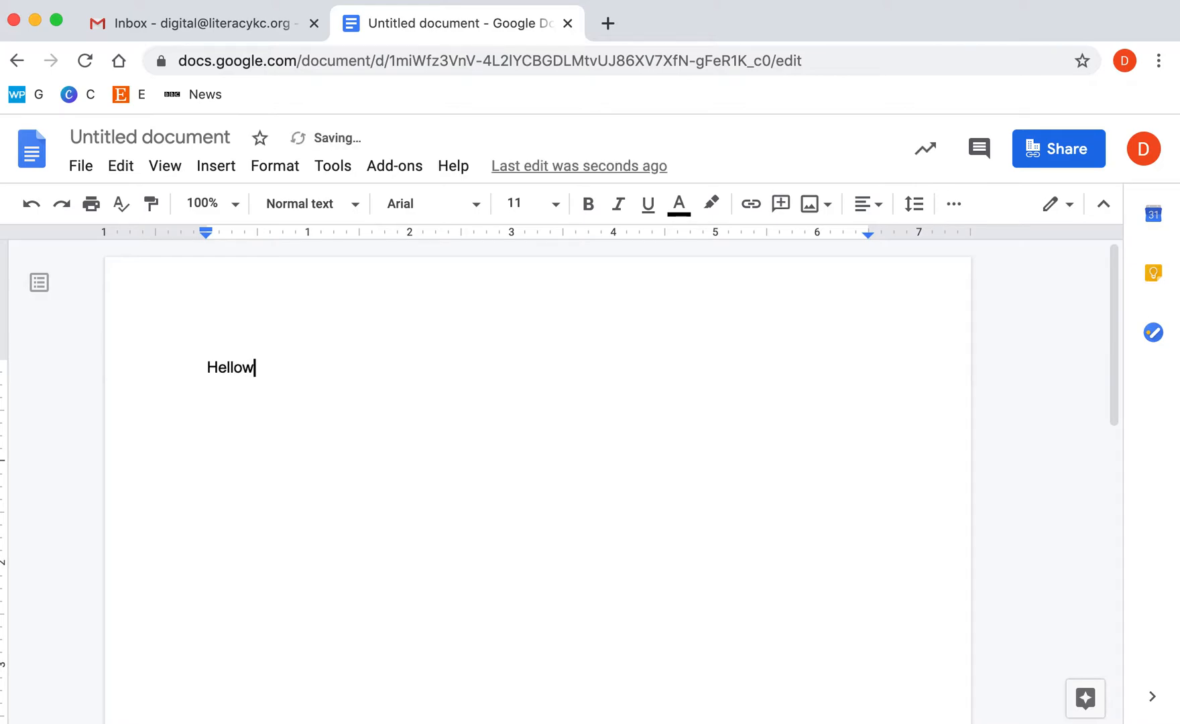
{"action": "type", "text": ","}
{"action": "key", "text": "BackSpace"}
{"action": "key", "text": "BackSpace"}
{"action": "type", "text": ", how are you today?"}
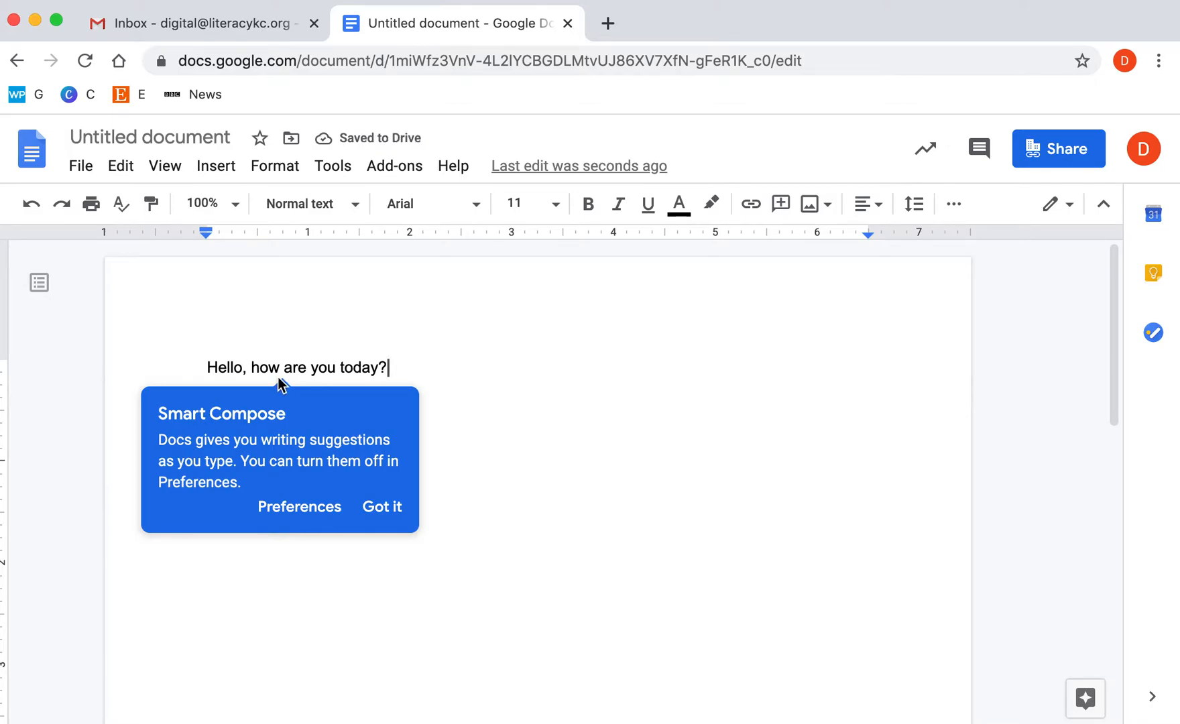
{"action": "left_click", "coordinate": [388, 508]}
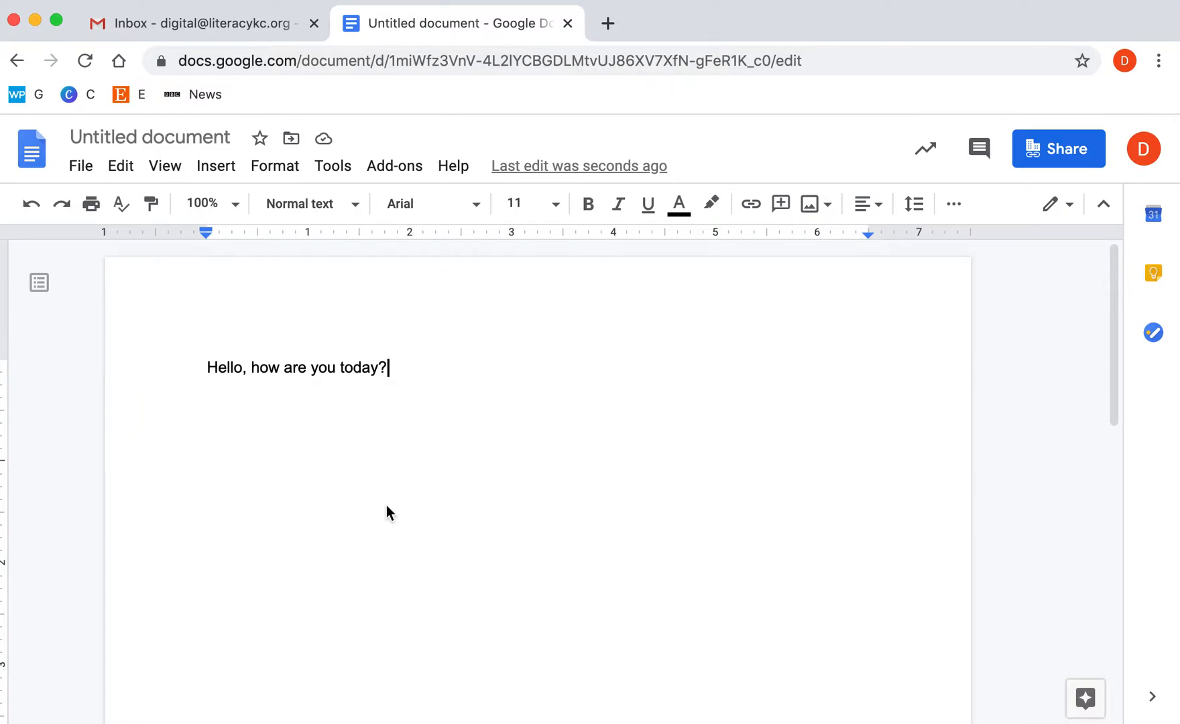
- Practise highlighting the whole sentence, only the words "you today?", and the single letter "h" of "how"
{"action": "double_click", "coordinate": [411, 367]}
{"action": "left_click", "coordinate": [326, 371]}
{"action": "left_click", "coordinate": [398, 367]}
{"action": "left_click_drag", "start_coordinate": [396, 367], "coordinate": [207, 366]}
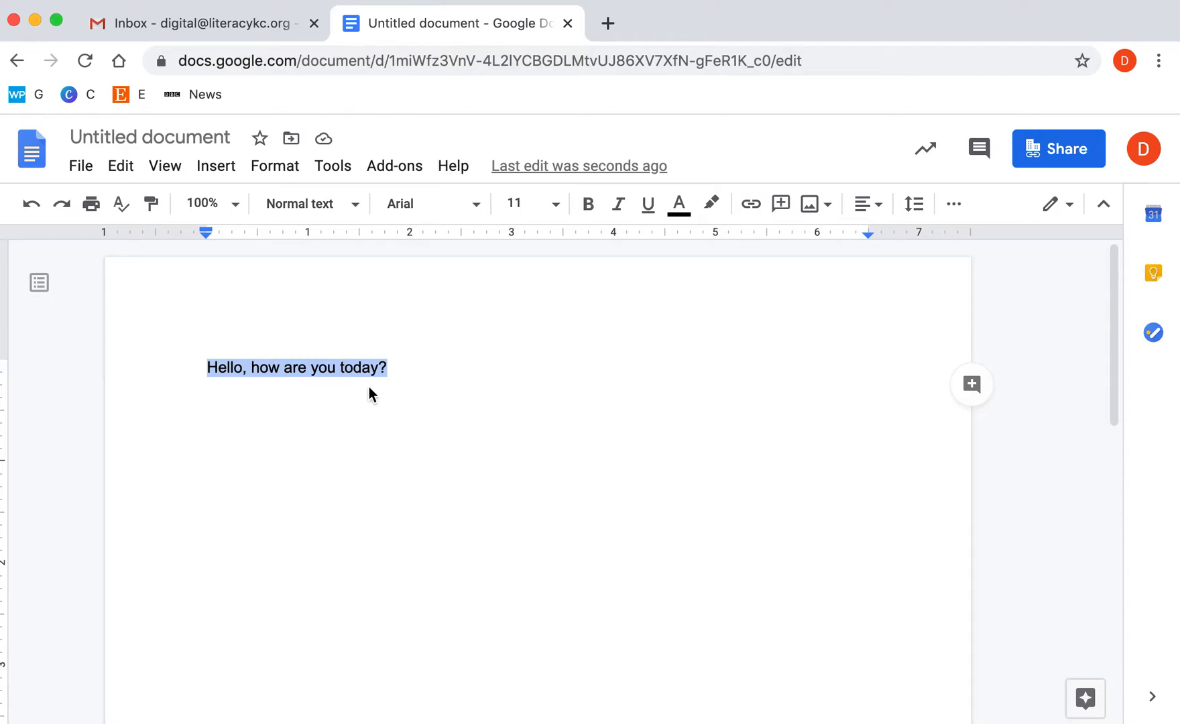
{"action": "left_click", "coordinate": [417, 366]}
{"action": "left_click_drag", "start_coordinate": [205, 366], "coordinate": [386, 373]}
{"action": "left_click", "coordinate": [419, 369]}
{"action": "left_click_drag", "start_coordinate": [312, 367], "coordinate": [387, 366]}
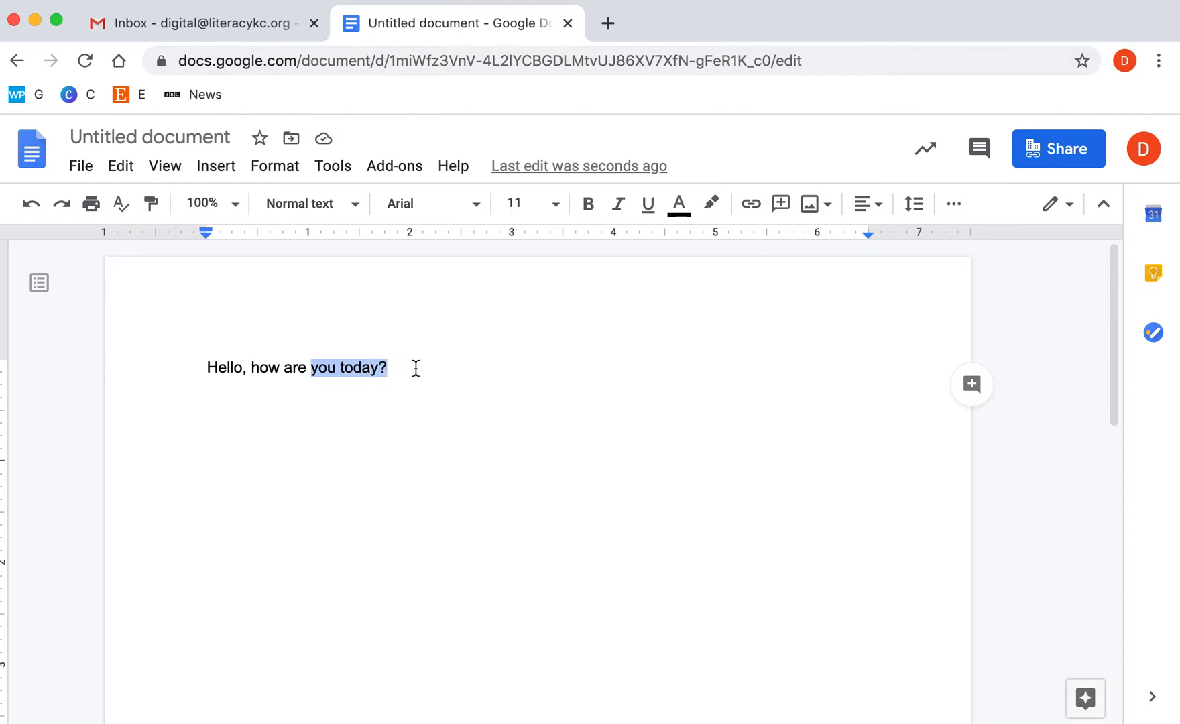
{"action": "left_click", "coordinate": [414, 367]}
{"action": "left_click_drag", "start_coordinate": [255, 366], "coordinate": [253, 364]}
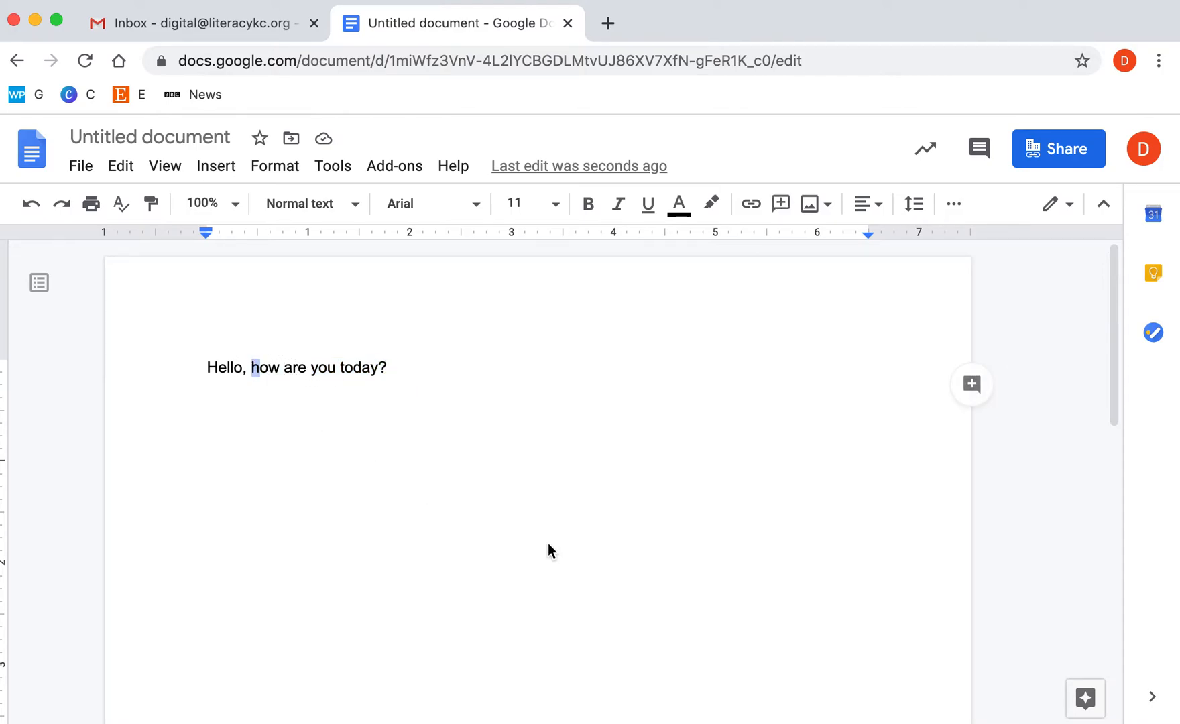
- Select the whole sentence "Hello, how are you today?" and set its font size to 24
{"action": "left_click", "coordinate": [406, 368]}
{"action": "left_click_drag", "start_coordinate": [407, 367], "coordinate": [197, 367]}
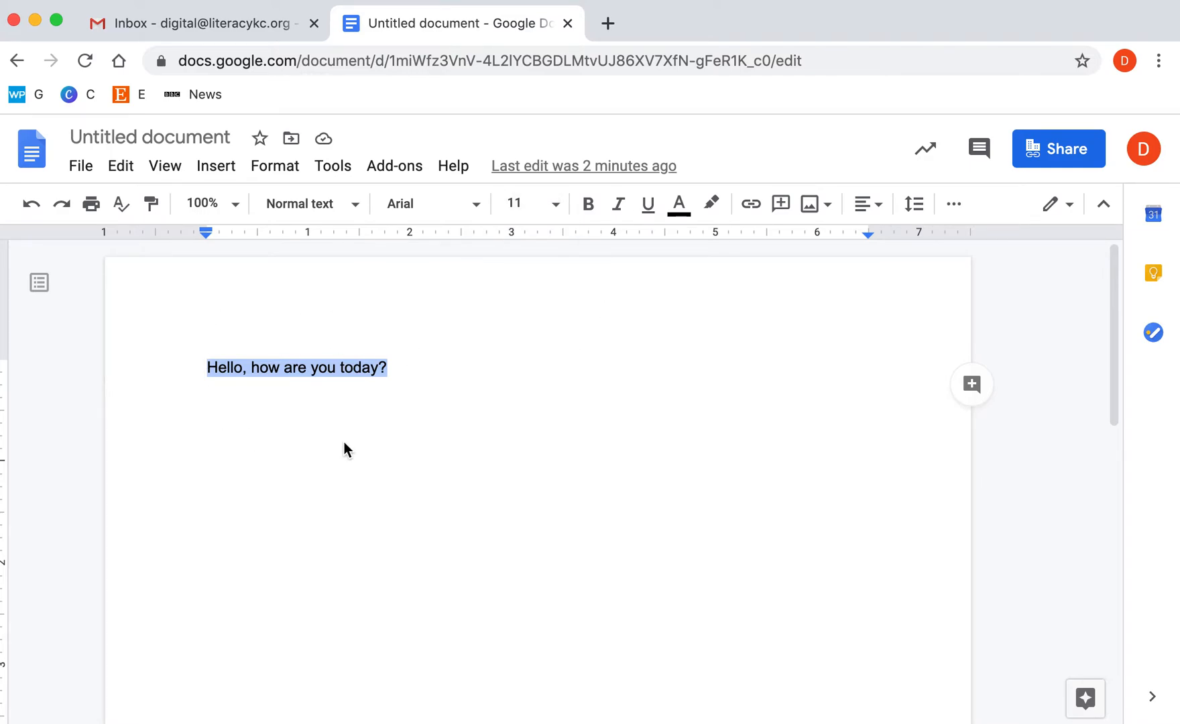
{"action": "left_click", "coordinate": [556, 205]}
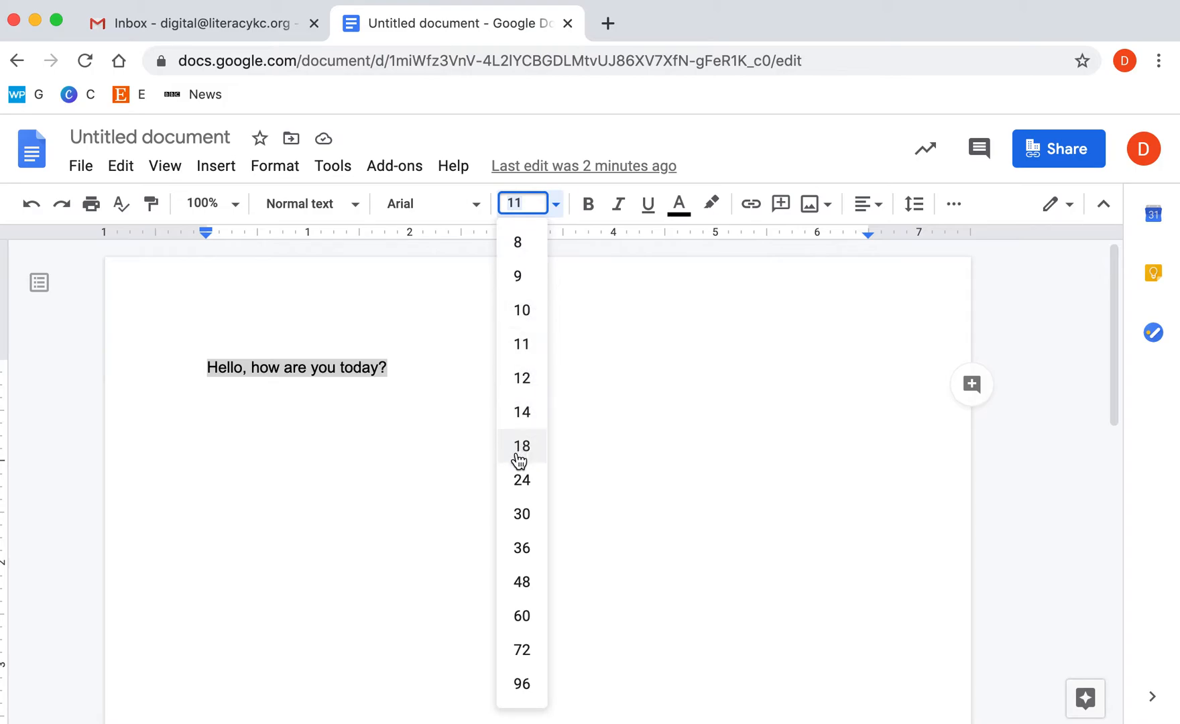
{"action": "left_click", "coordinate": [521, 480]}
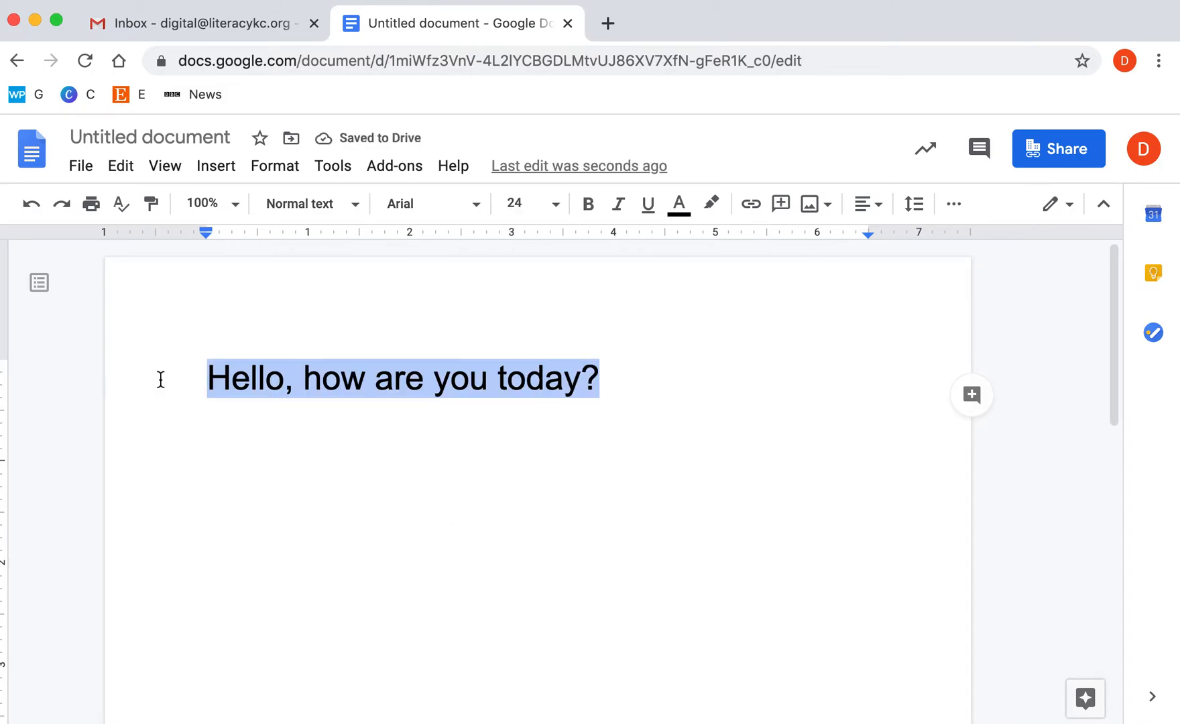
- Try font sizes 8 and 14 on the selected sentence
{"action": "left_click", "coordinate": [556, 206]}
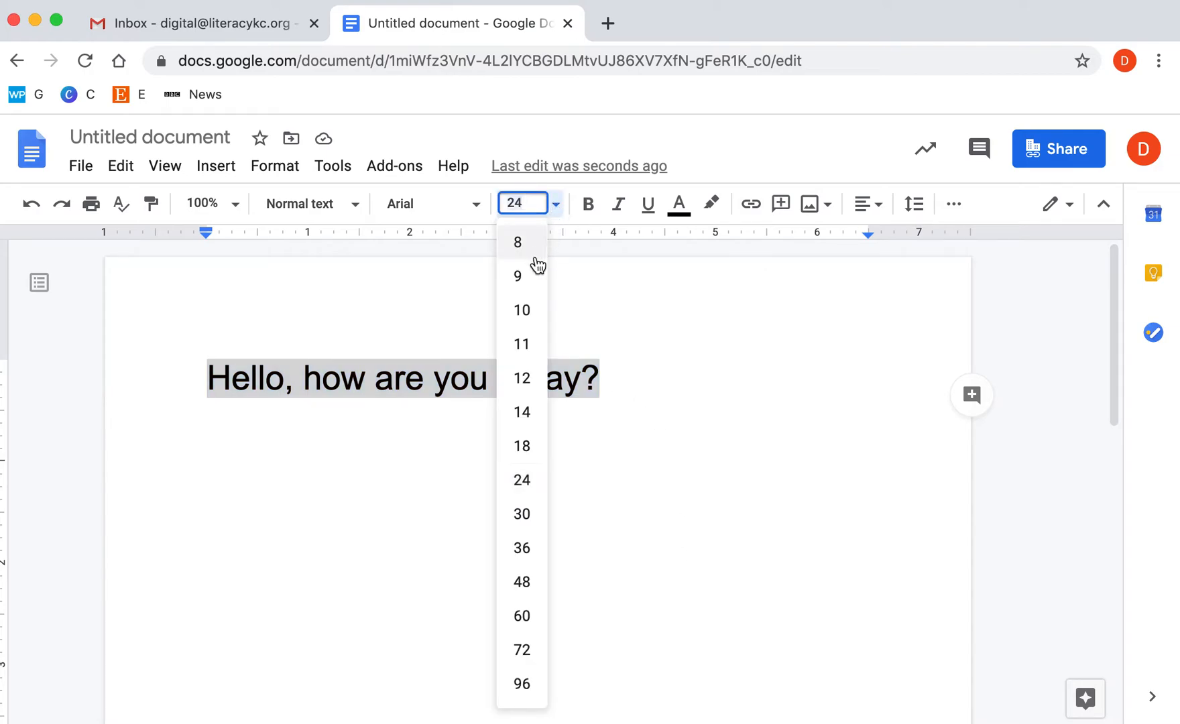
{"action": "left_click", "coordinate": [527, 246]}
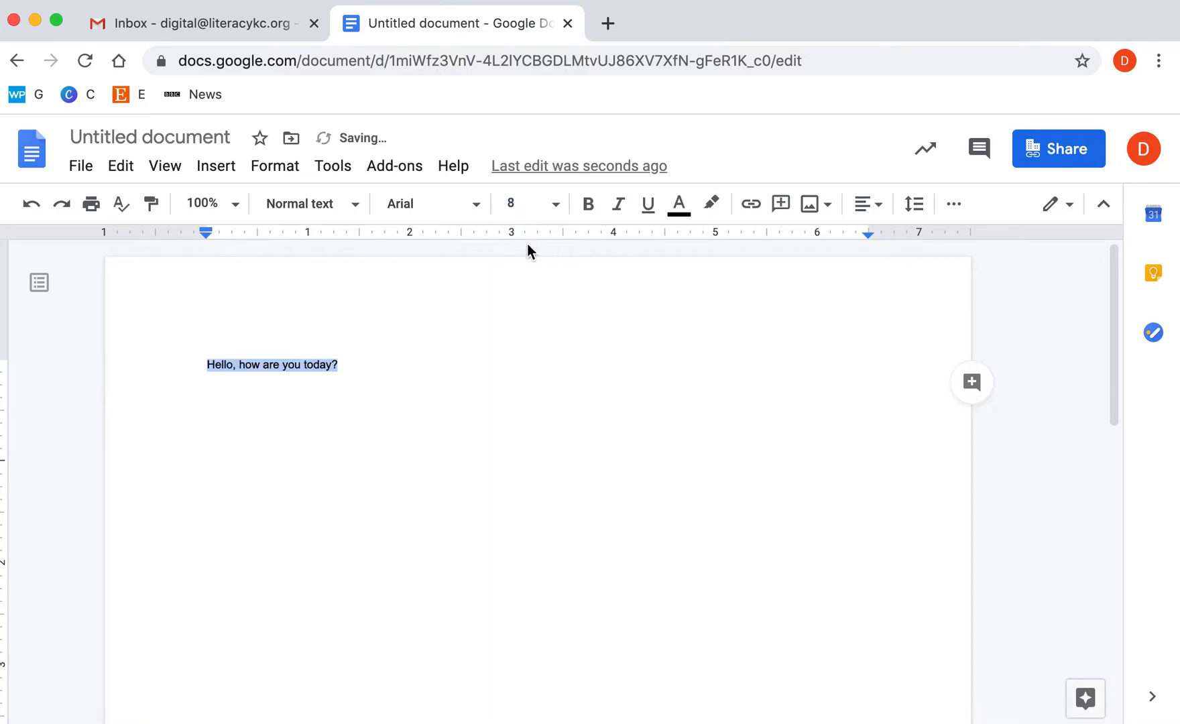
{"action": "left_click", "coordinate": [556, 203]}
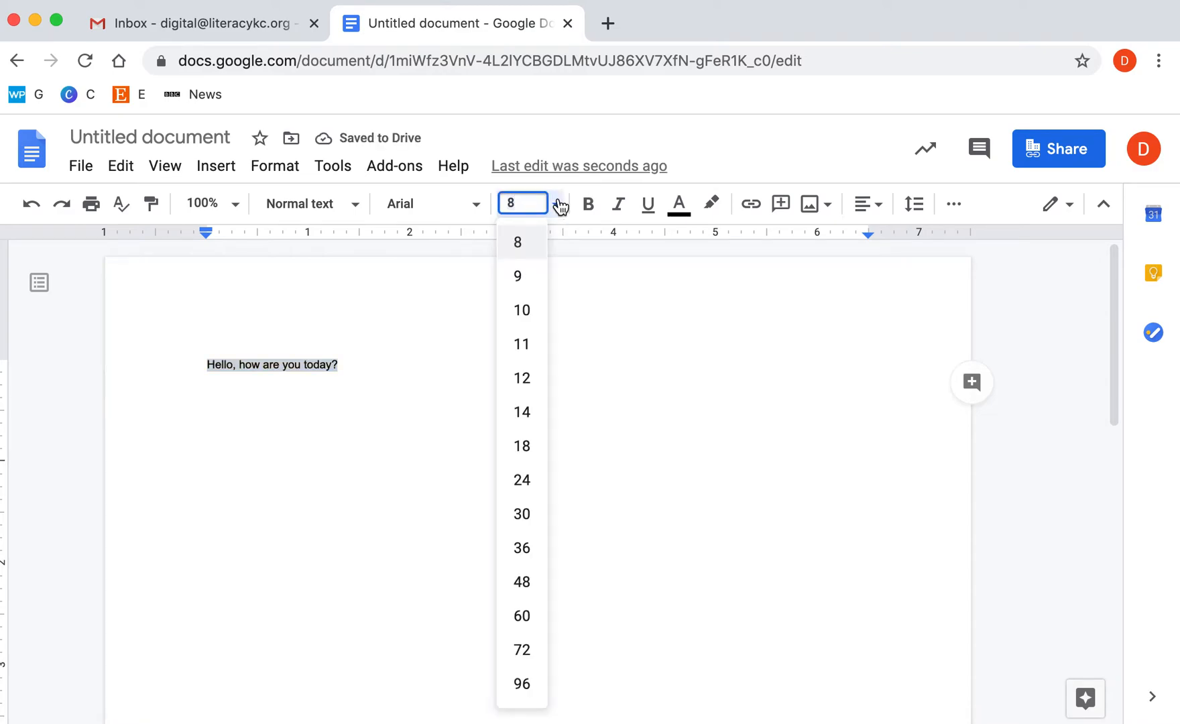
{"action": "left_click", "coordinate": [523, 408]}
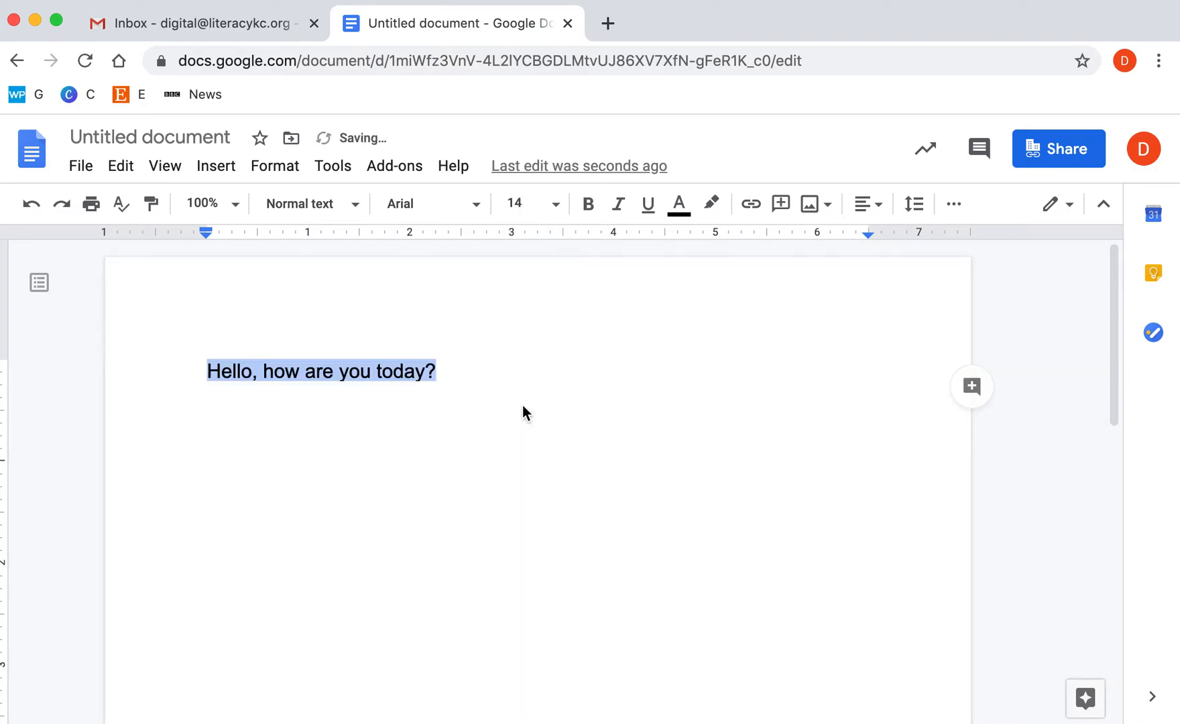
- Set the selected sentence's font size to 30 and deselect the text
{"action": "left_click", "coordinate": [555, 204]}
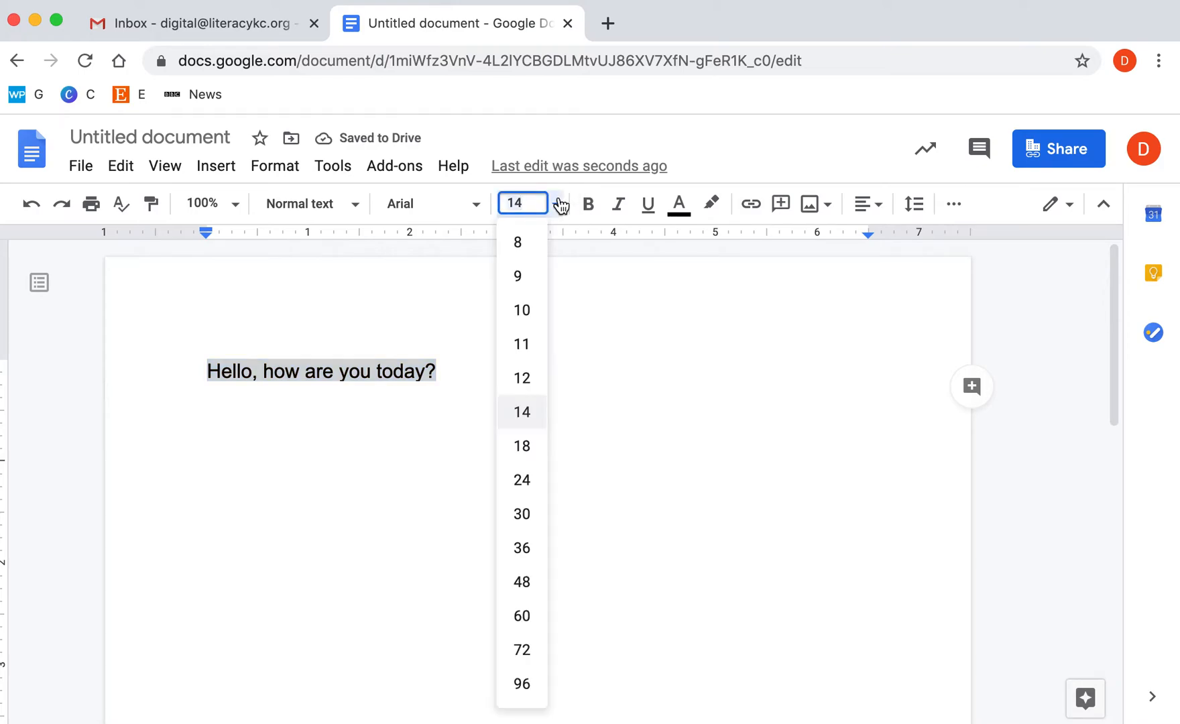
{"action": "left_click", "coordinate": [522, 513]}
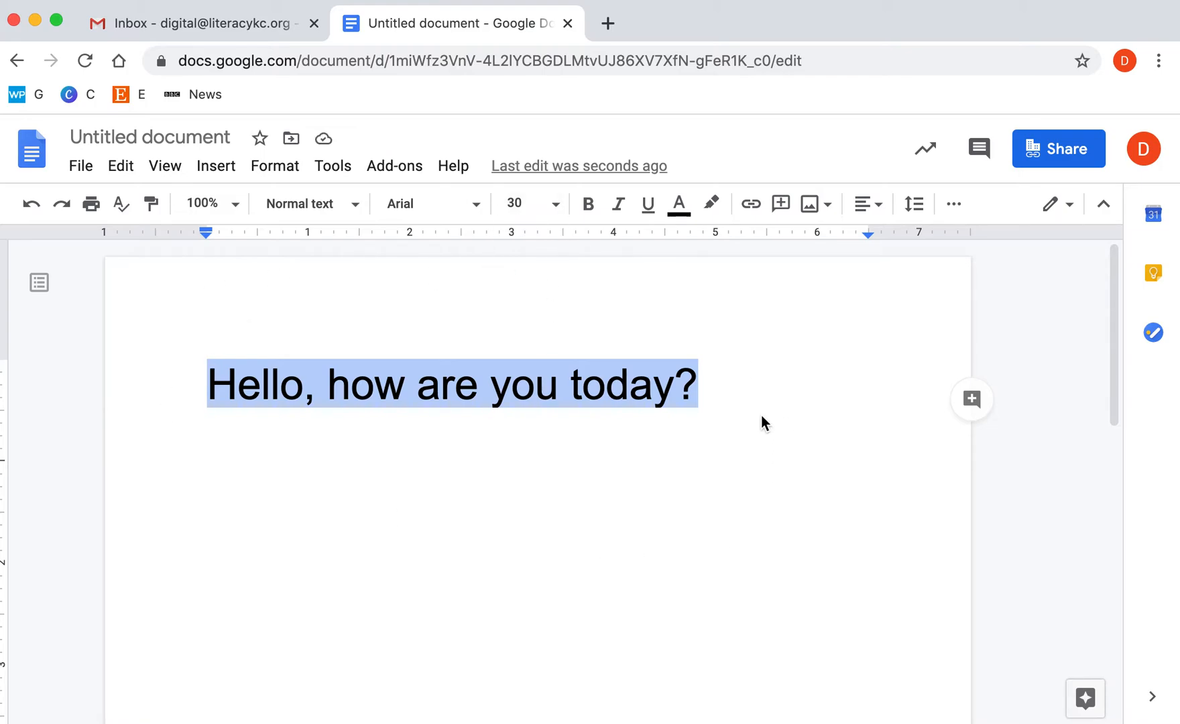
{"action": "left_click", "coordinate": [642, 421]}
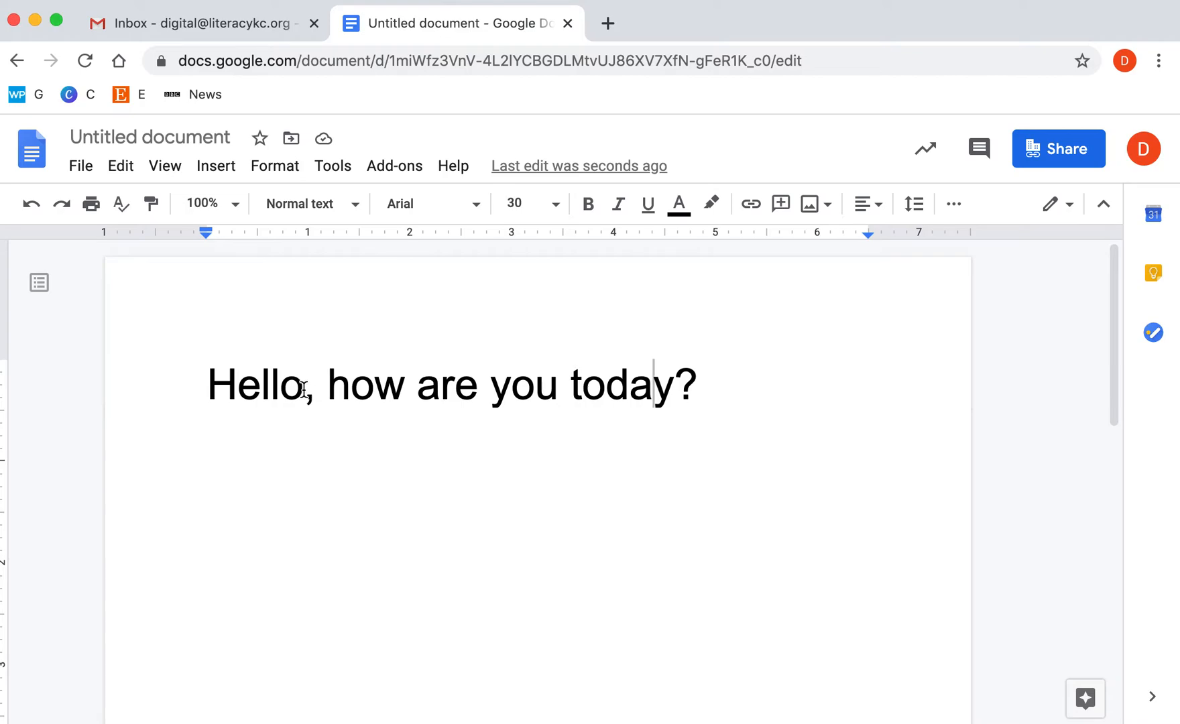
- Try font size 8 on only the word "Hello" and undo that size change
{"action": "left_click_drag", "start_coordinate": [304, 388], "coordinate": [211, 379]}
{"action": "left_click", "coordinate": [555, 208]}
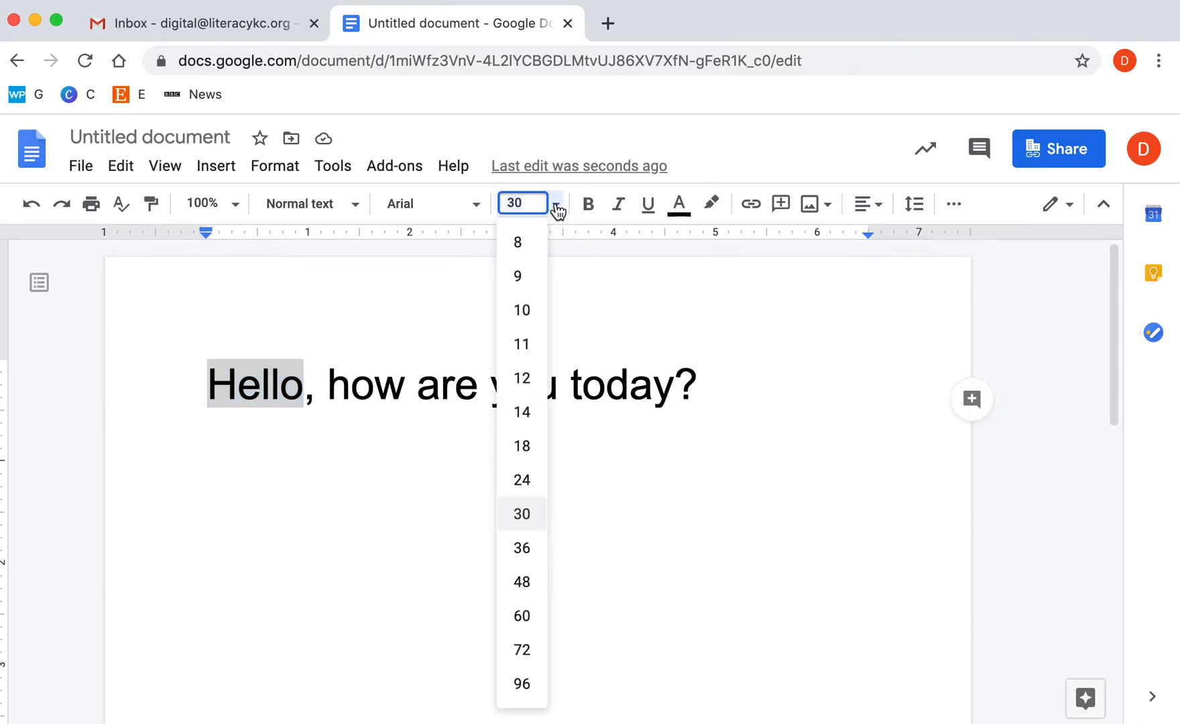
{"action": "left_click", "coordinate": [522, 242]}
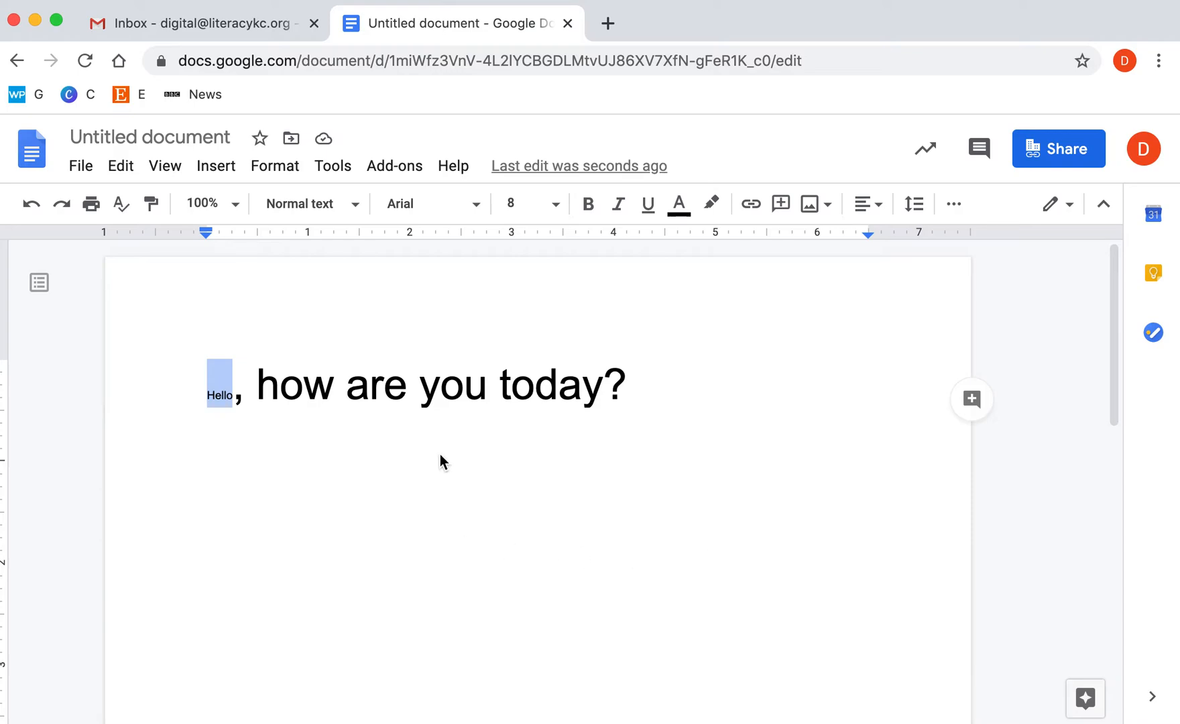
{"action": "left_click", "coordinate": [32, 205]}
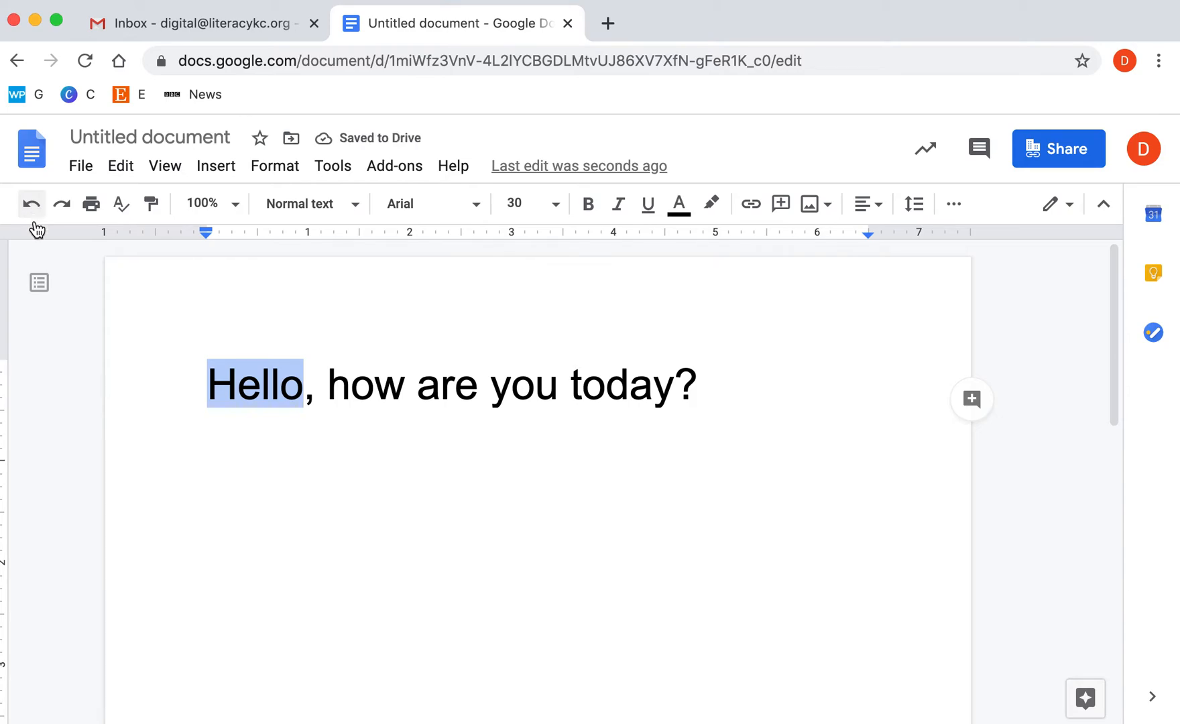
- Undo the last two font size changes on the whole sentence and set its font size to 18
{"action": "left_click", "coordinate": [32, 205]}
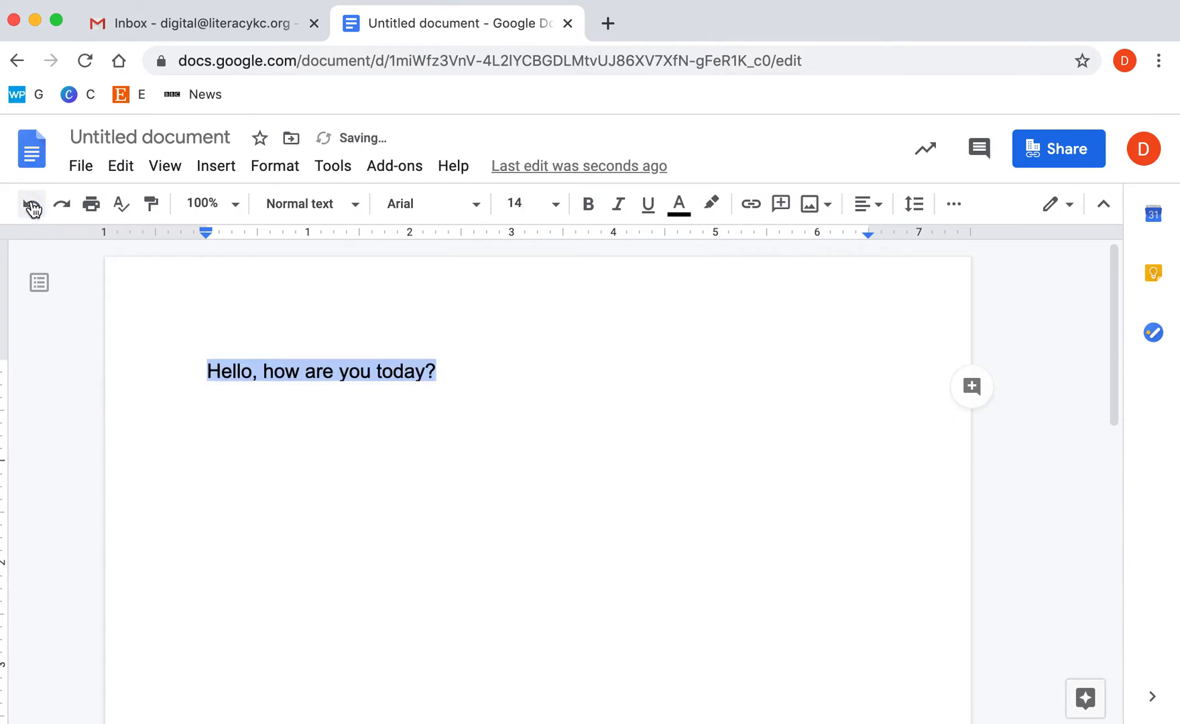
{"action": "left_click", "coordinate": [32, 205]}
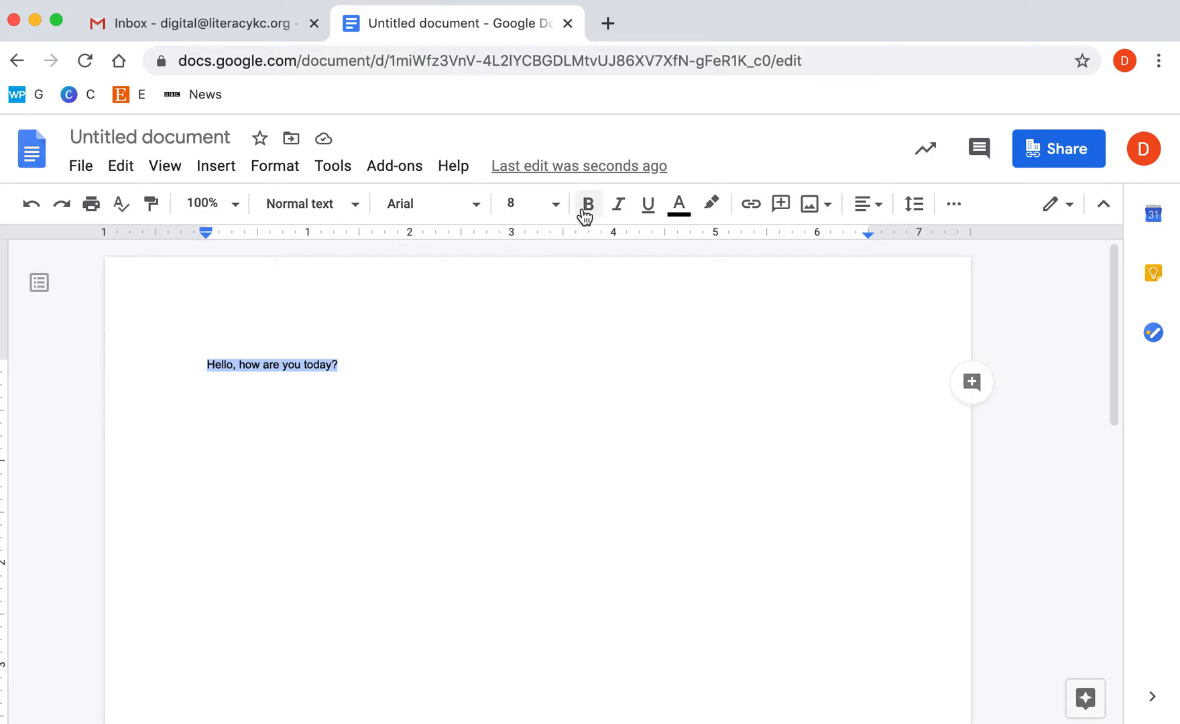
{"action": "left_click", "coordinate": [557, 205]}
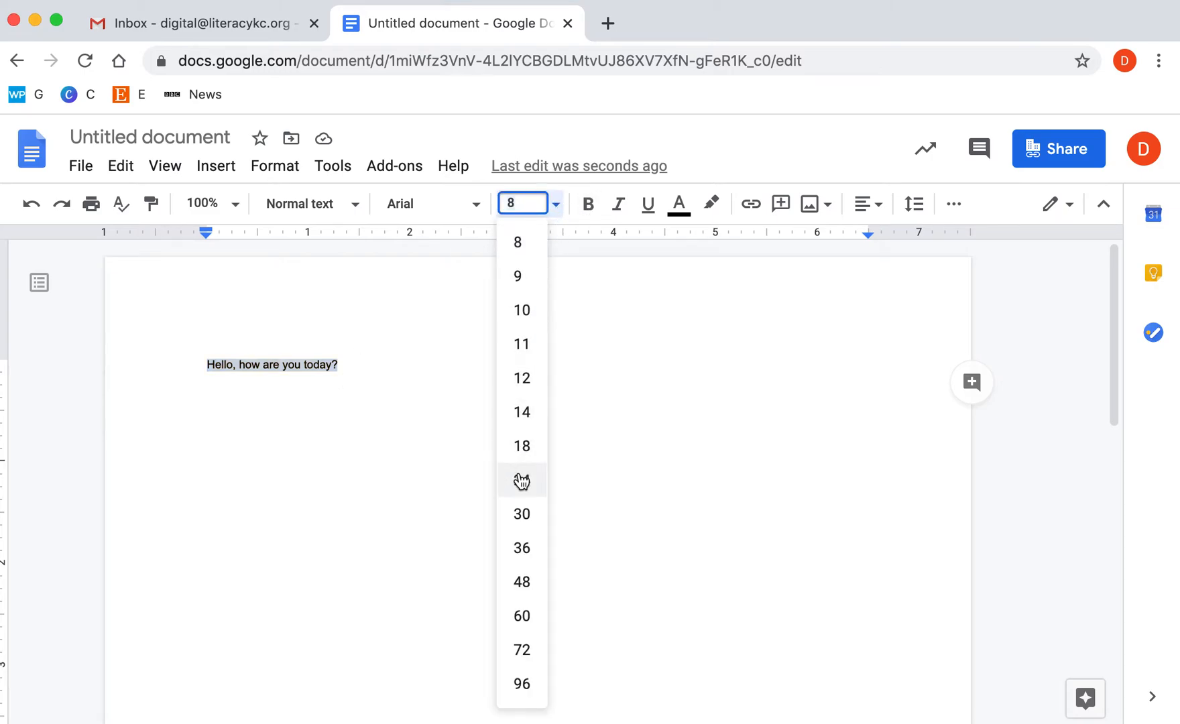
{"action": "left_click", "coordinate": [520, 449]}
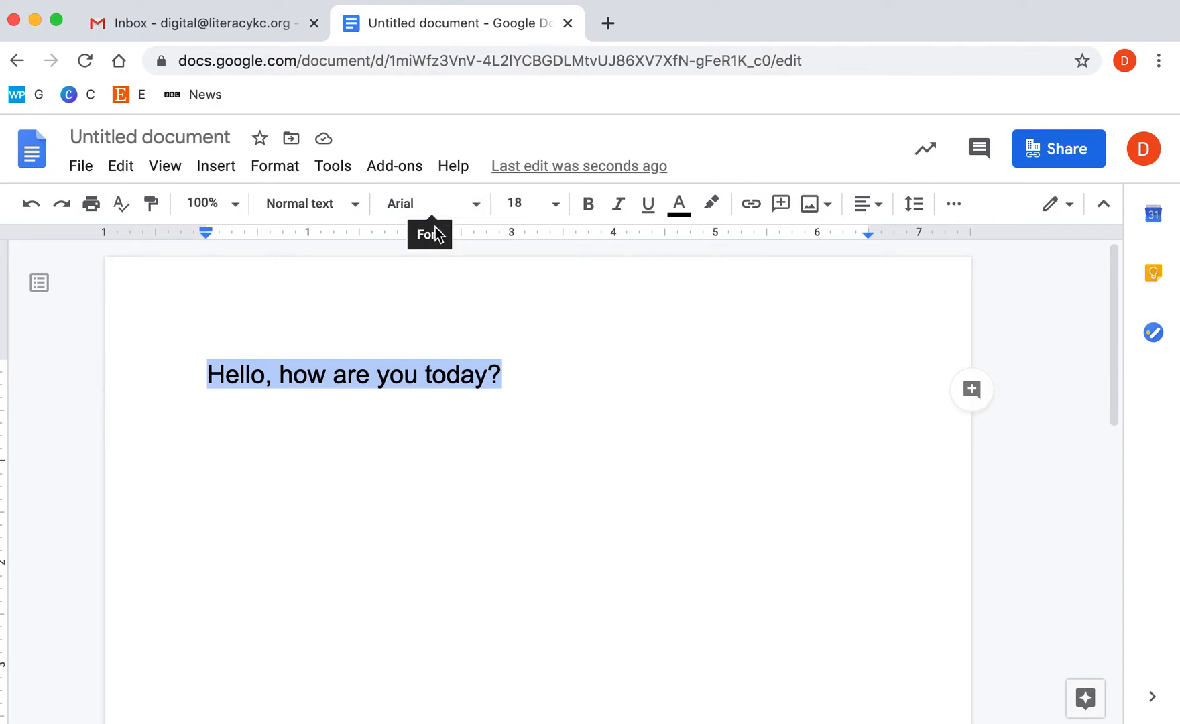
- Try the Courier New and Permanent Marker fonts on the selected sentence
{"action": "left_click", "coordinate": [480, 212]}
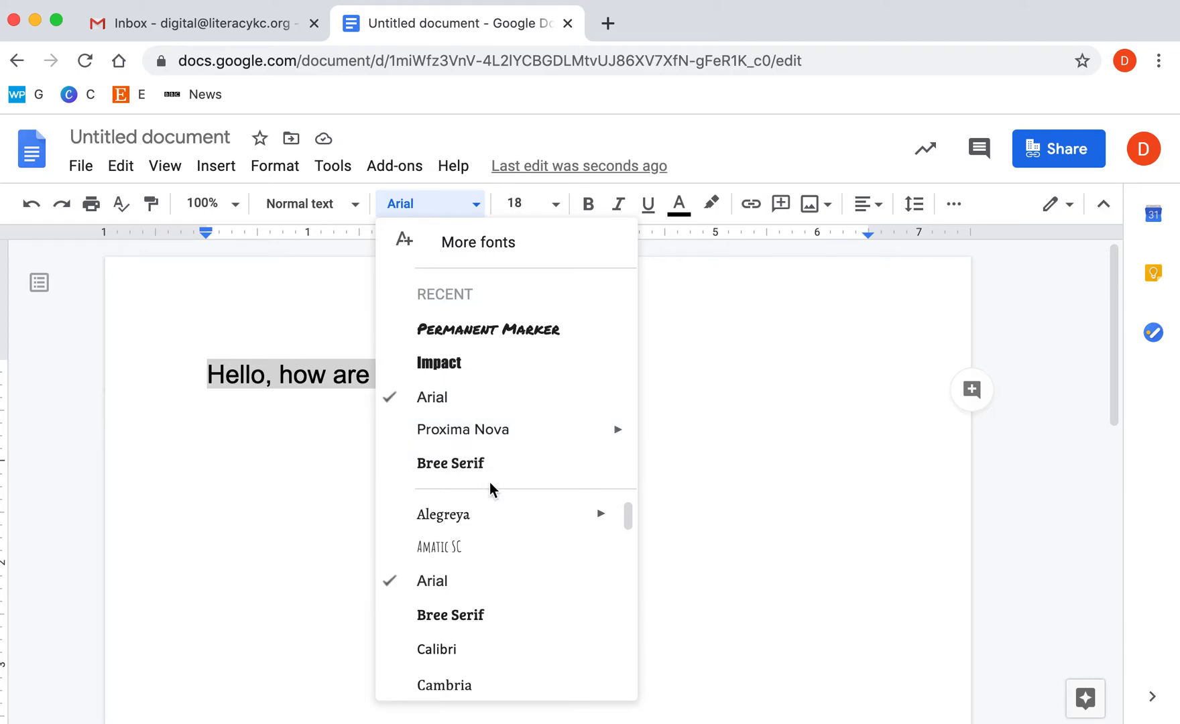
{"action": "scroll", "coordinate": [503, 567], "scroll_direction": "down", "scroll_amount": 1}
{"action": "scroll", "coordinate": [504, 570], "scroll_direction": "down", "scroll_amount": 4}
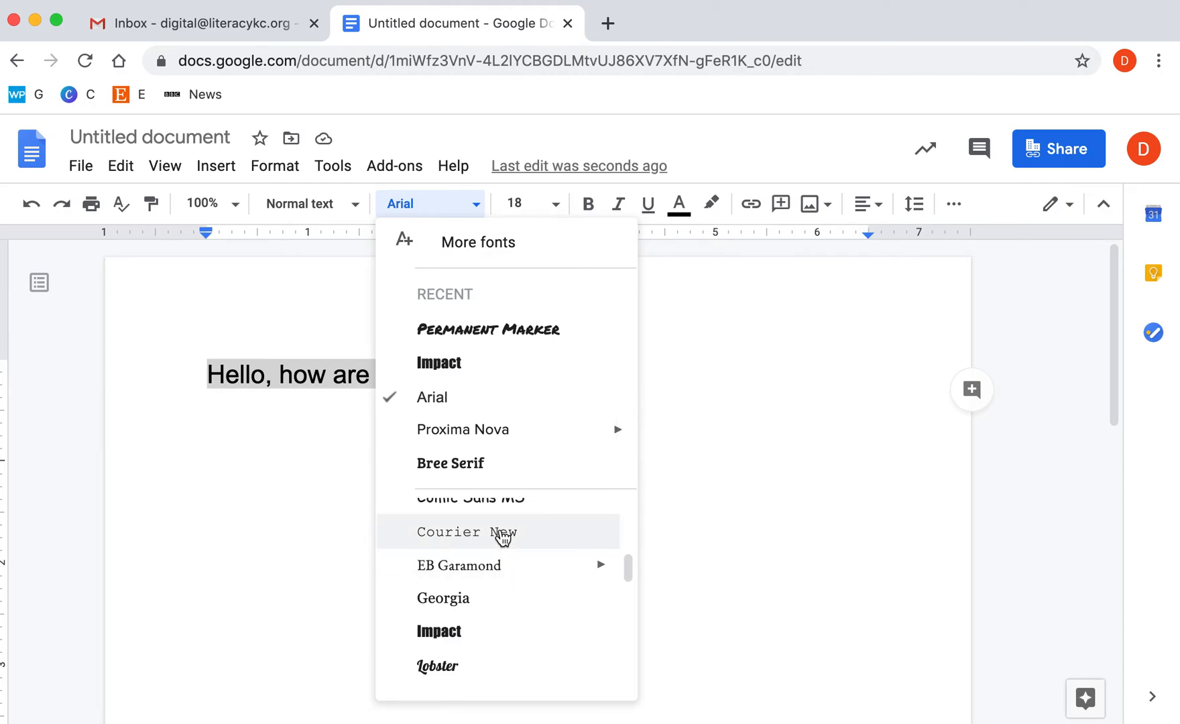
{"action": "left_click", "coordinate": [501, 531]}
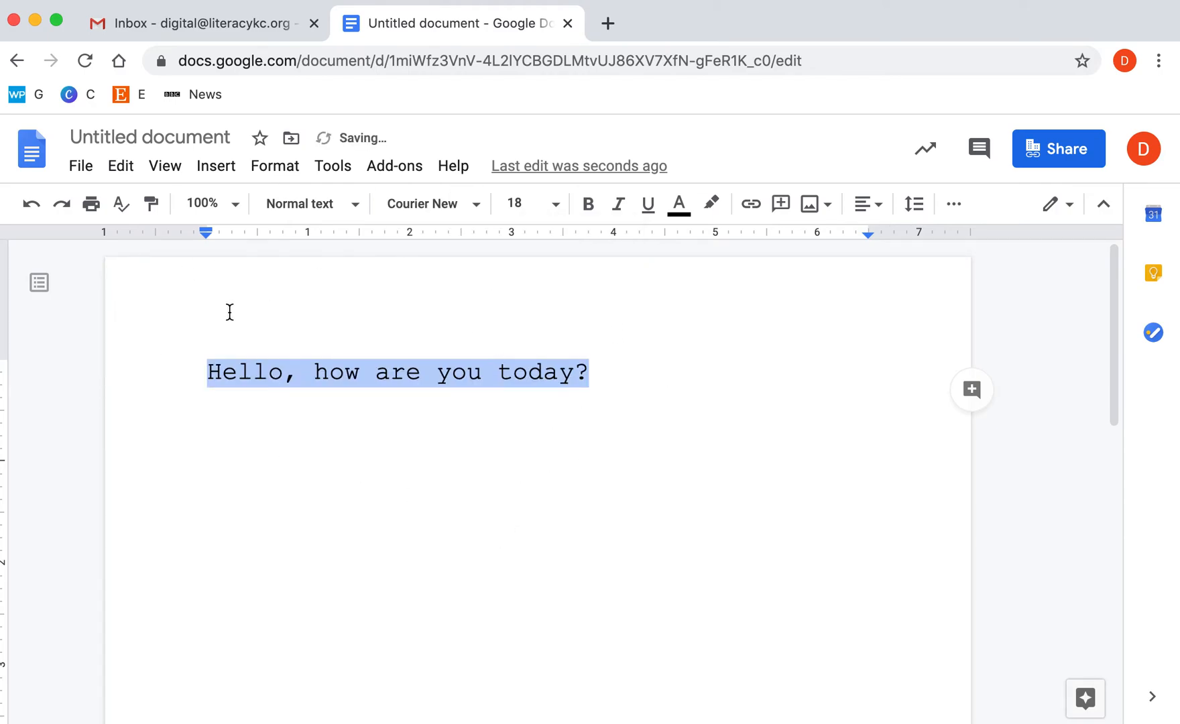
{"action": "left_click", "coordinate": [477, 208]}
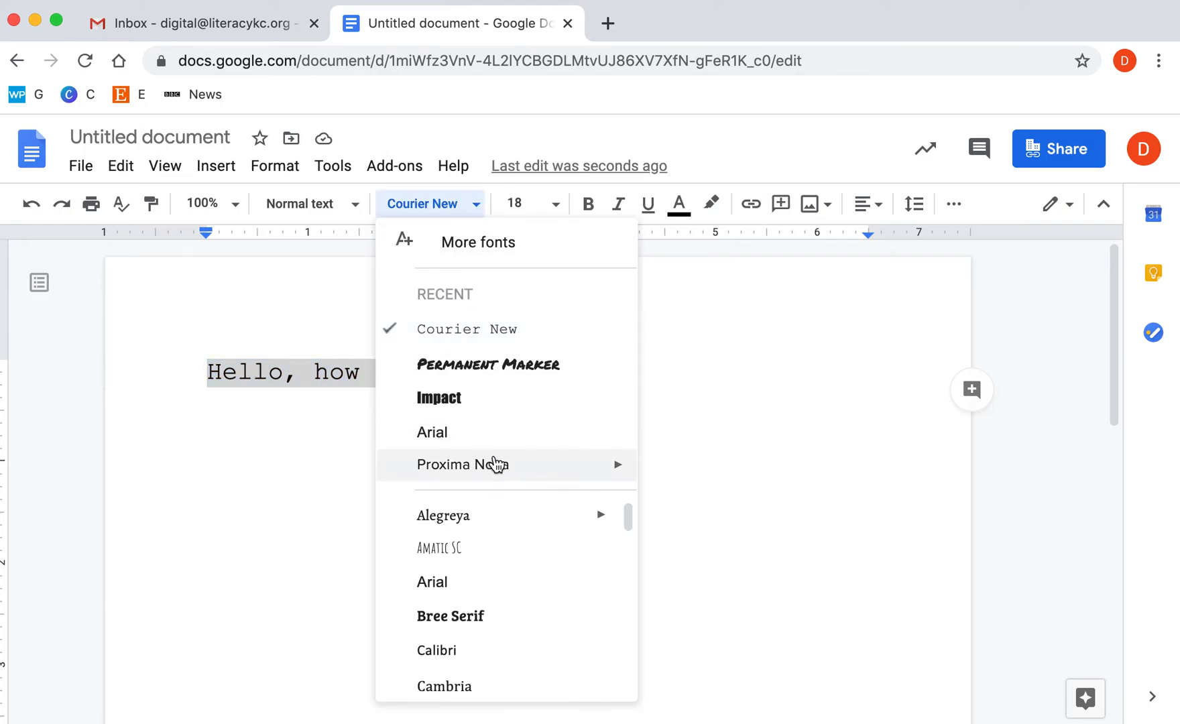
{"action": "left_click", "coordinate": [509, 369]}
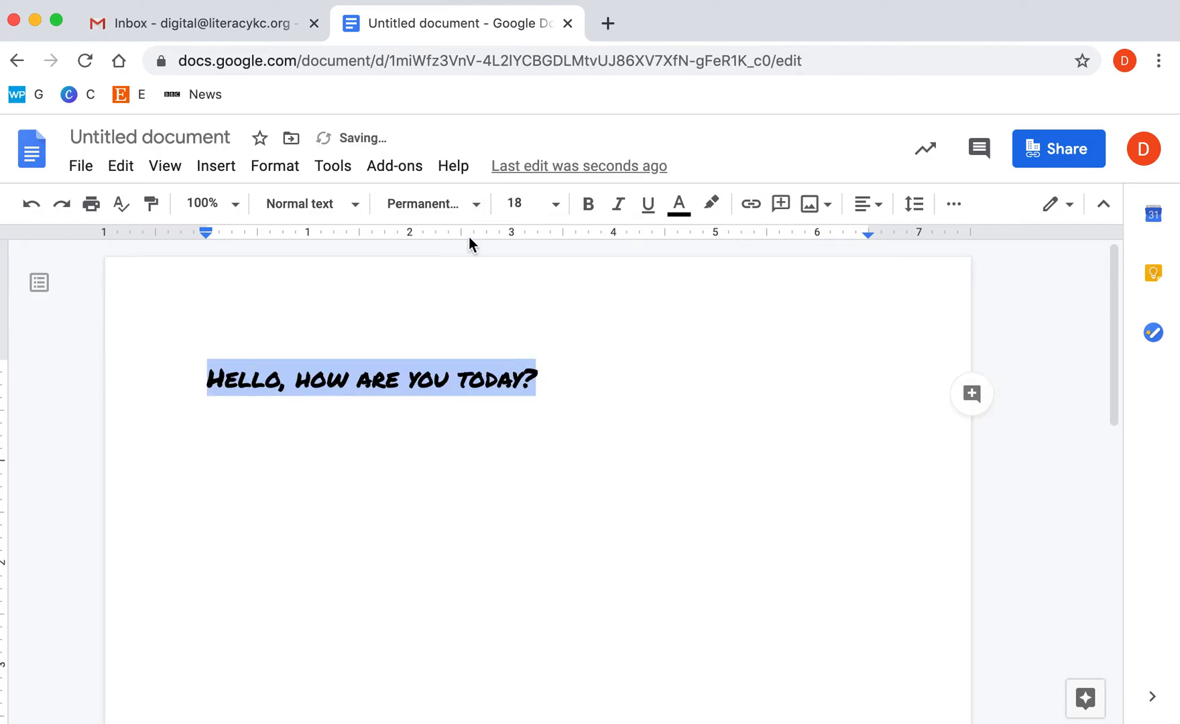
- Change the selected sentence's font to Impact and deselect the text
{"action": "left_click", "coordinate": [479, 203]}
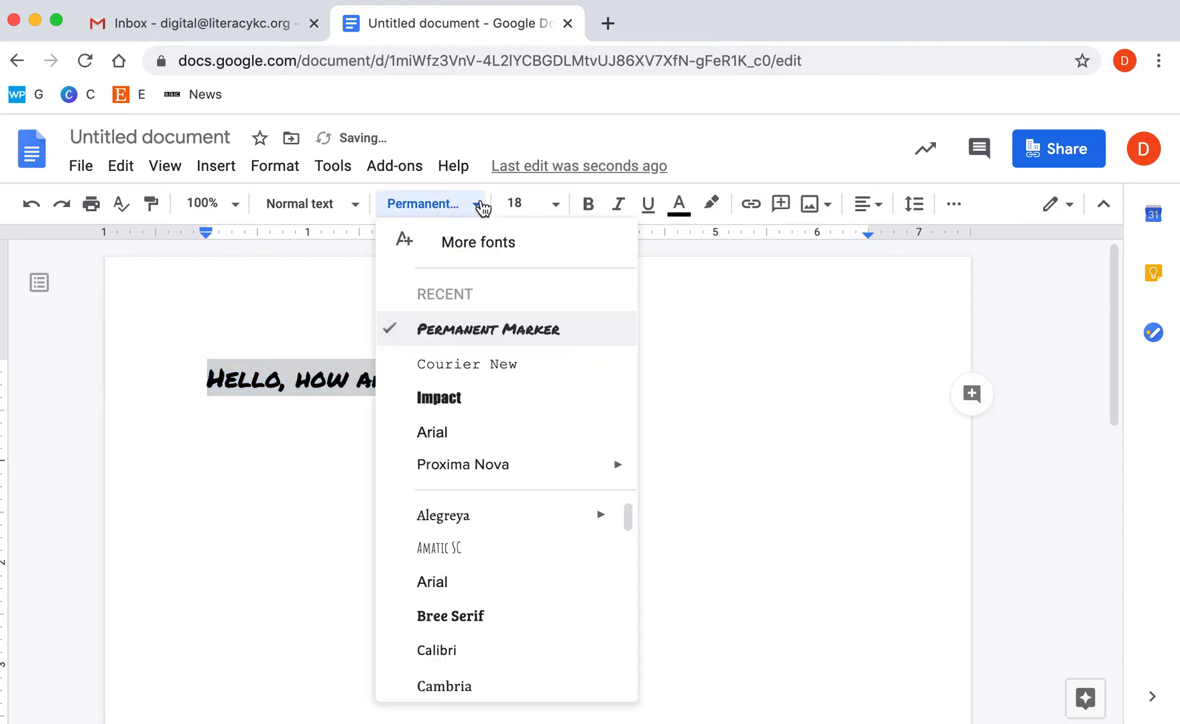
{"action": "left_click", "coordinate": [451, 398]}
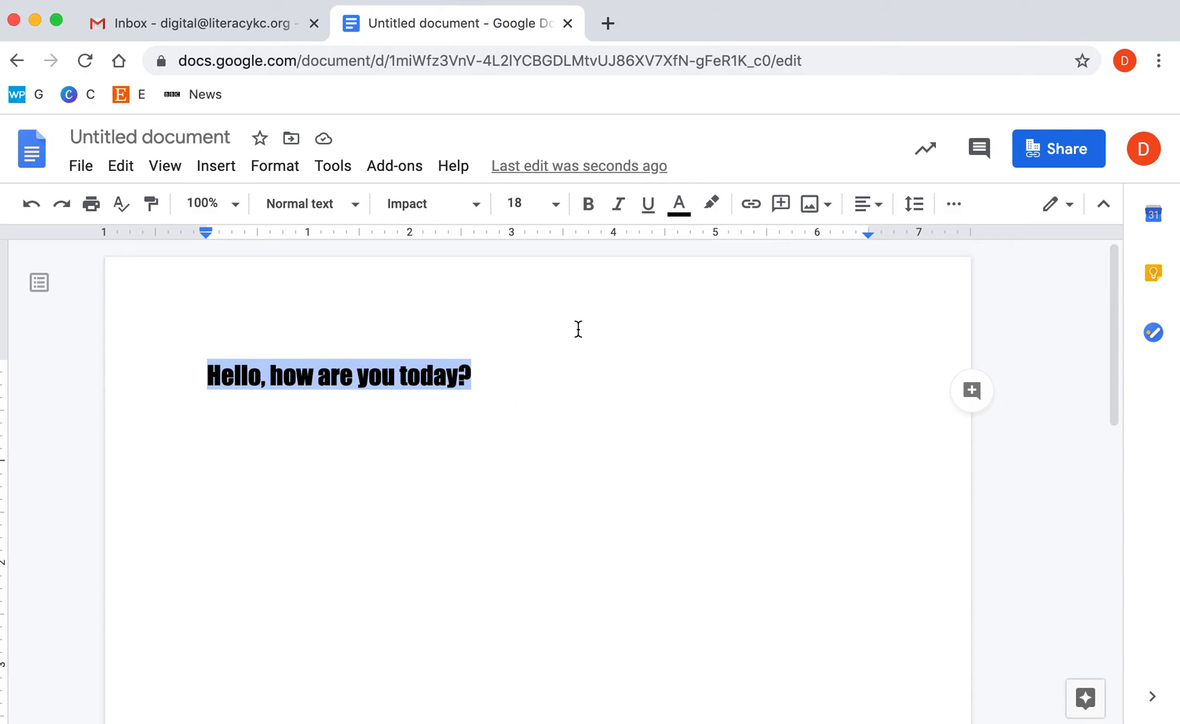
{"action": "left_click", "coordinate": [496, 385]}
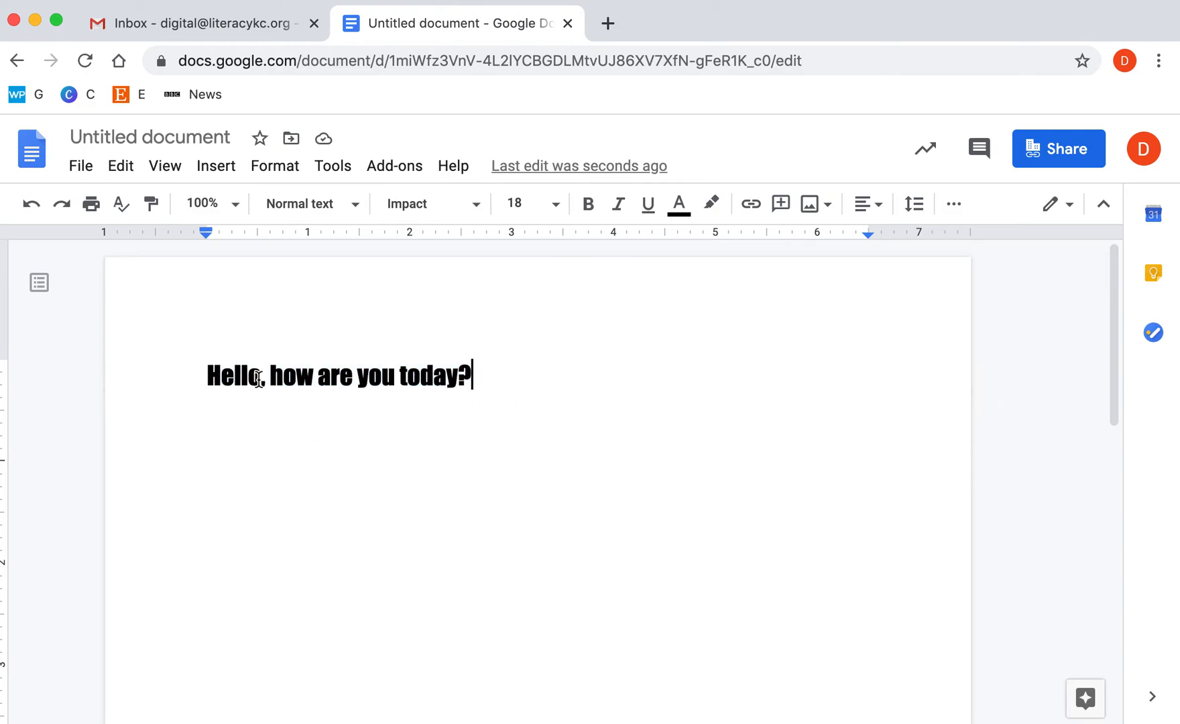
- Select only the word "Hello" and make it italic and underlined
{"action": "left_click_drag", "start_coordinate": [261, 378], "coordinate": [192, 374]}
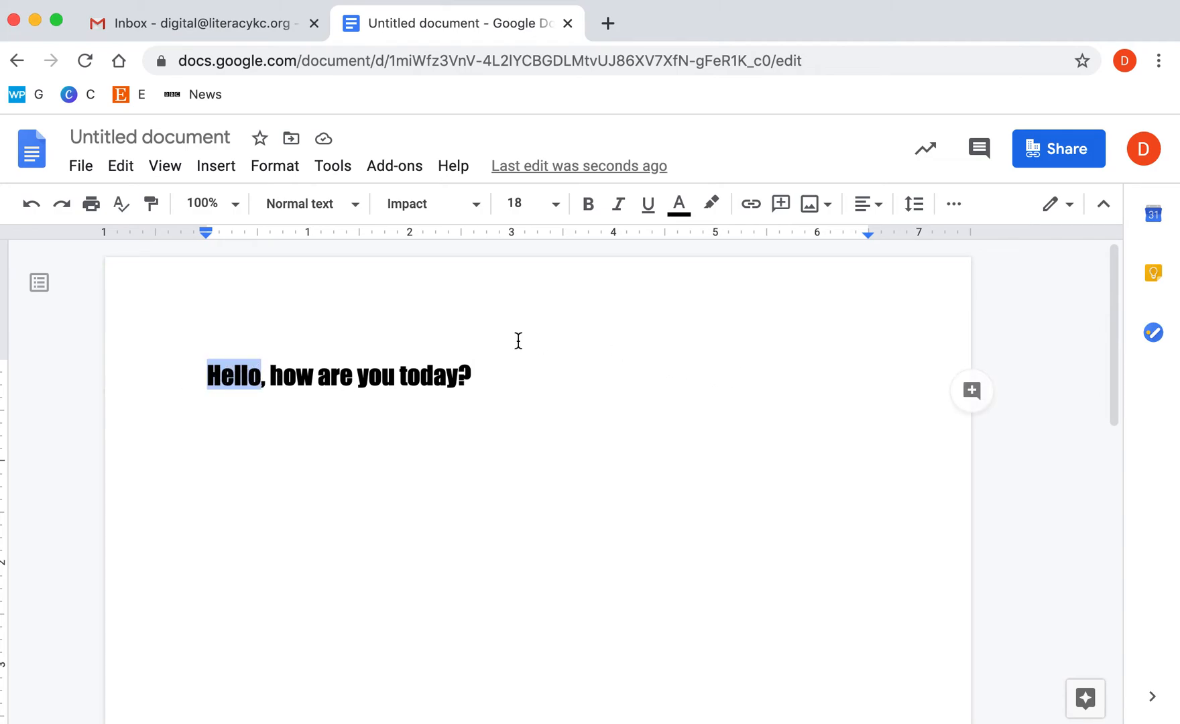
{"action": "left_click", "coordinate": [619, 208]}
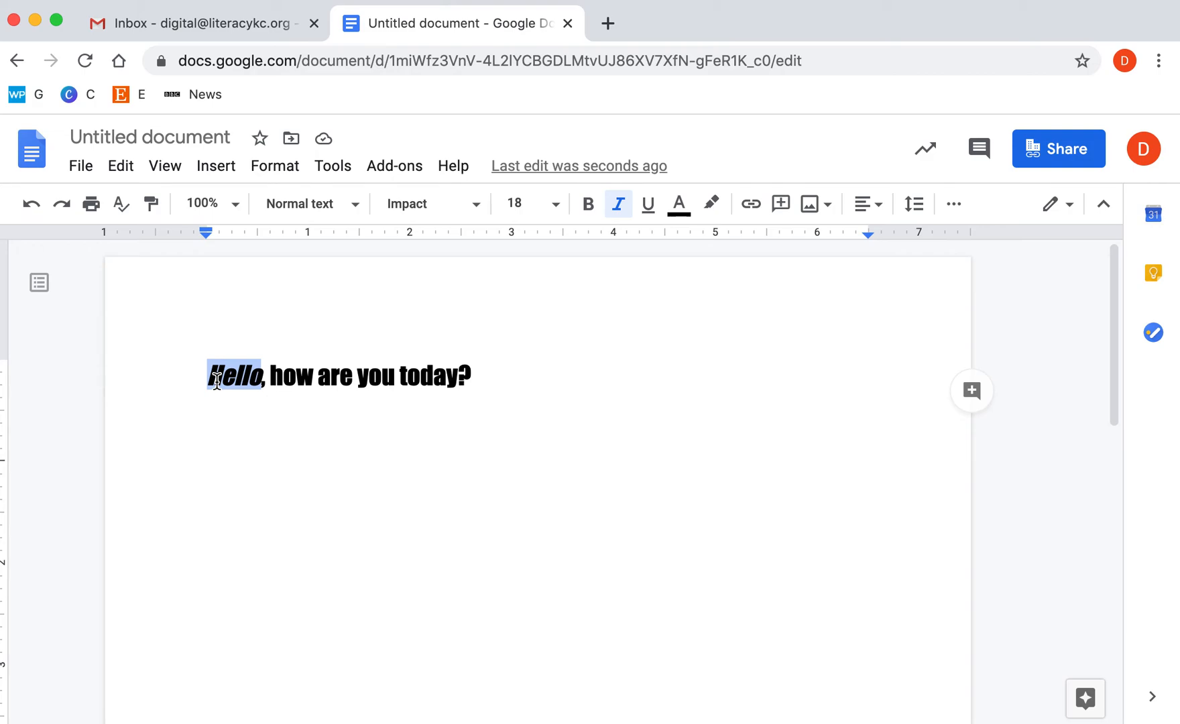
{"action": "left_click", "coordinate": [649, 207]}
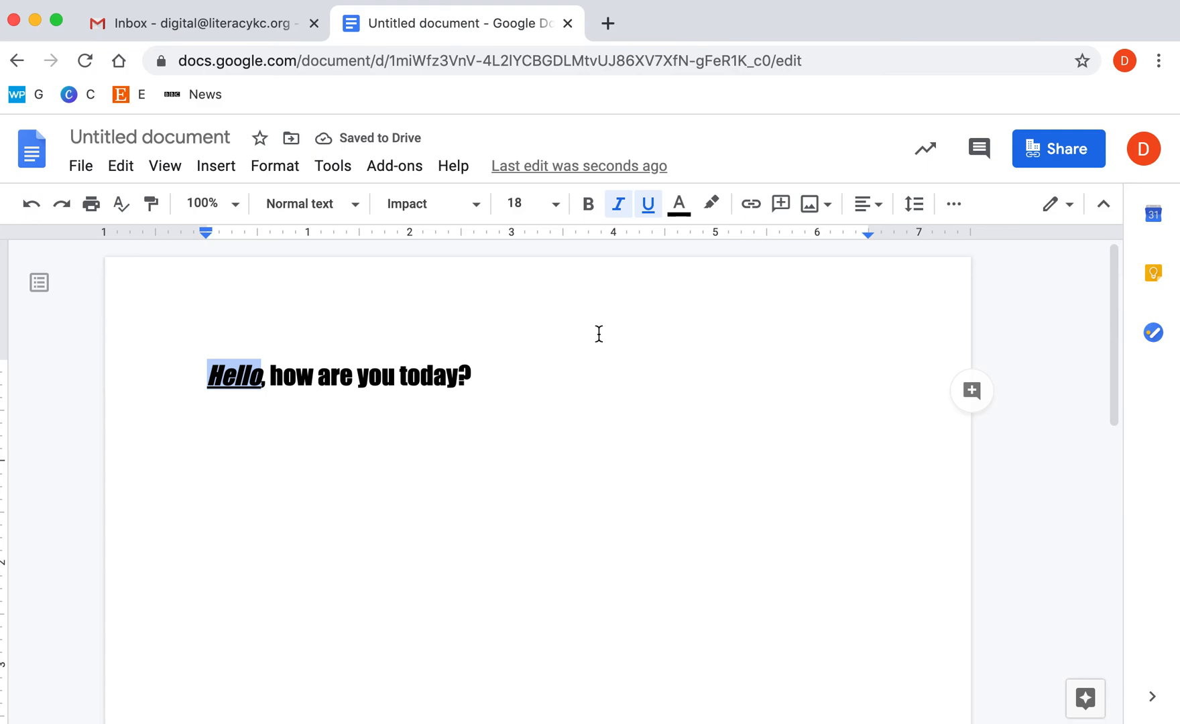
- Color the selected word "Hello" blue and deselect it
{"action": "left_click", "coordinate": [679, 204]}
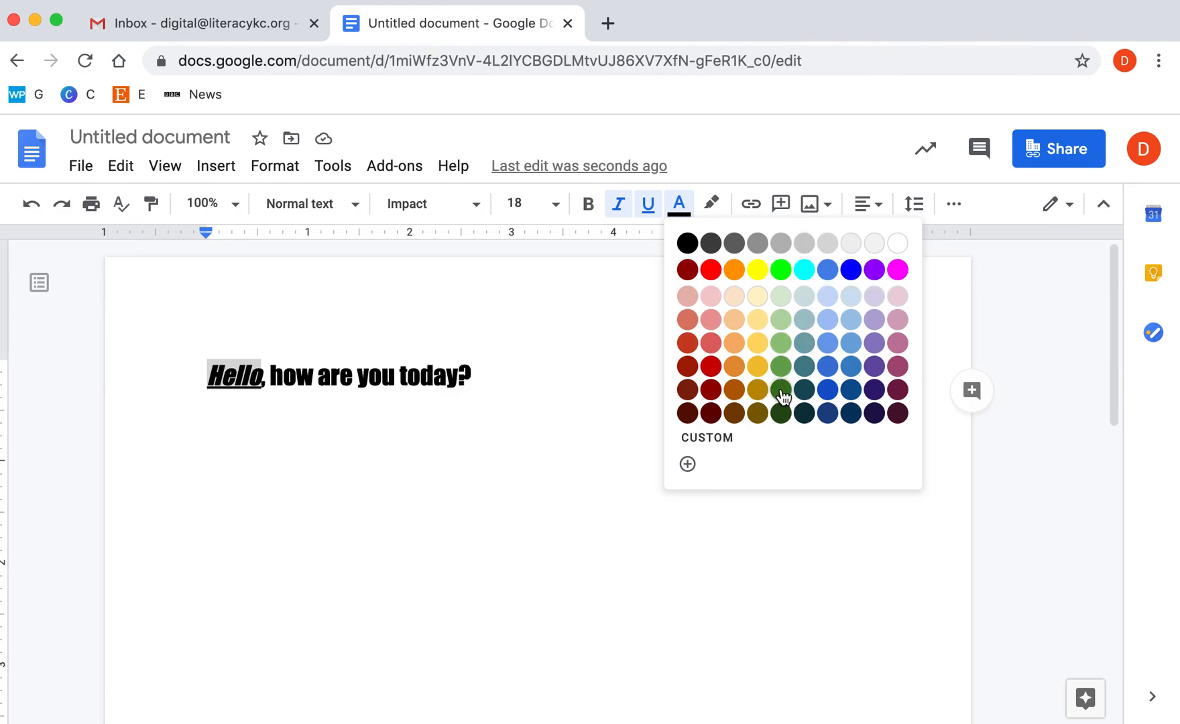
{"action": "left_click", "coordinate": [828, 368]}
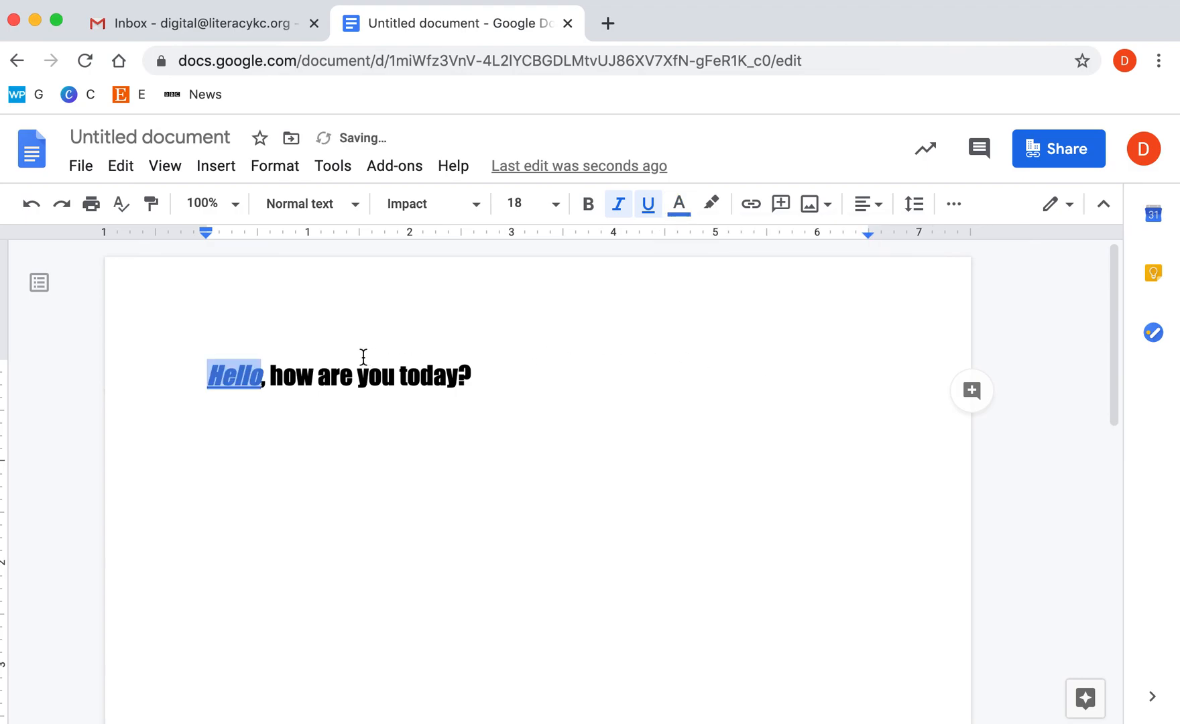
{"action": "left_click", "coordinate": [447, 455]}
- Select the whole sentence, change its text color to red, and deselect it
{"action": "left_click_drag", "start_coordinate": [488, 376], "coordinate": [213, 362]}
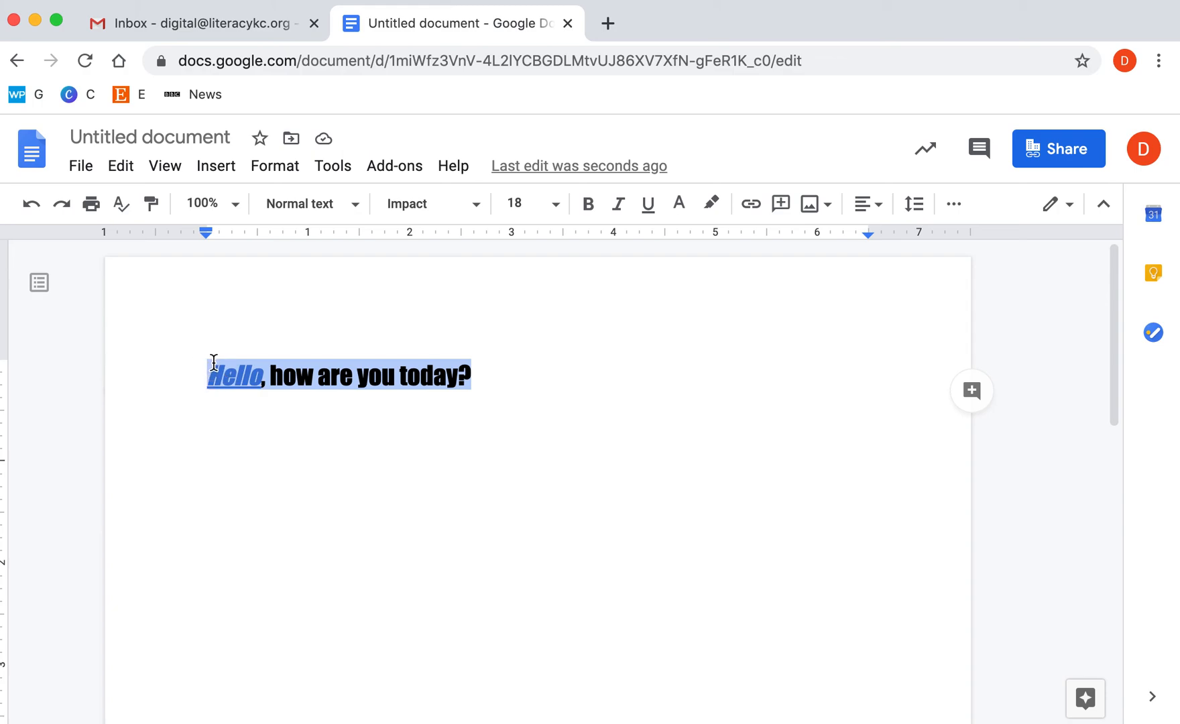
{"action": "left_click", "coordinate": [679, 209]}
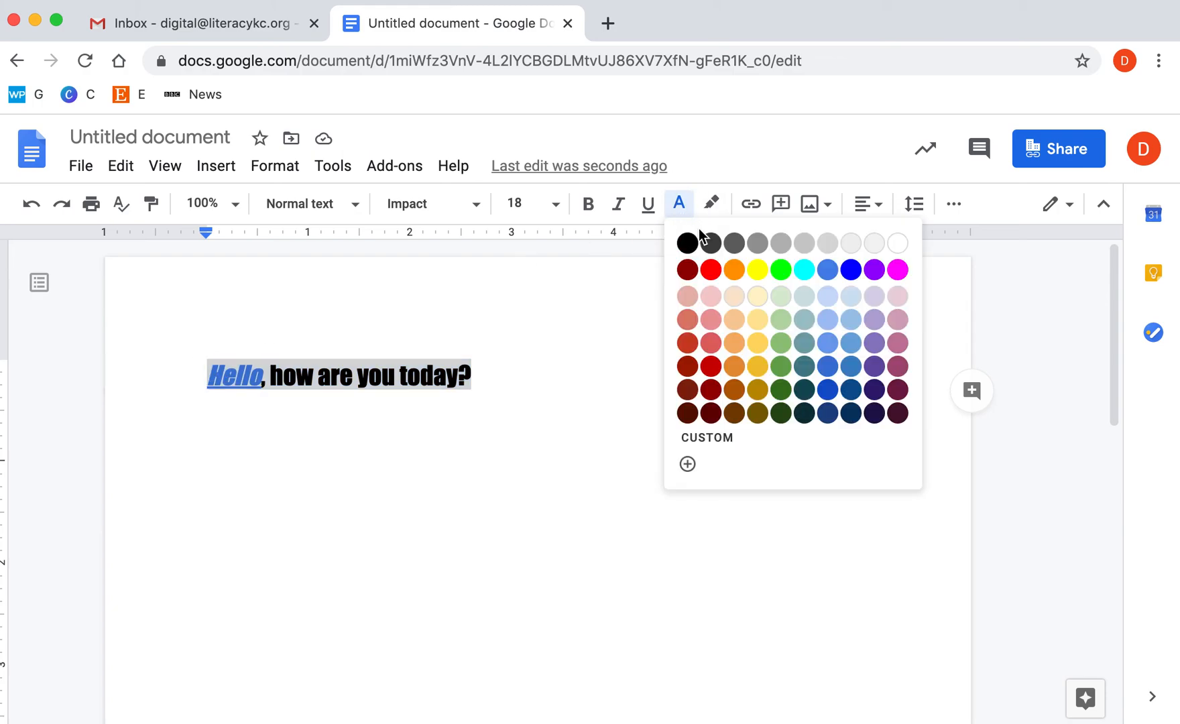
{"action": "left_click", "coordinate": [710, 269]}
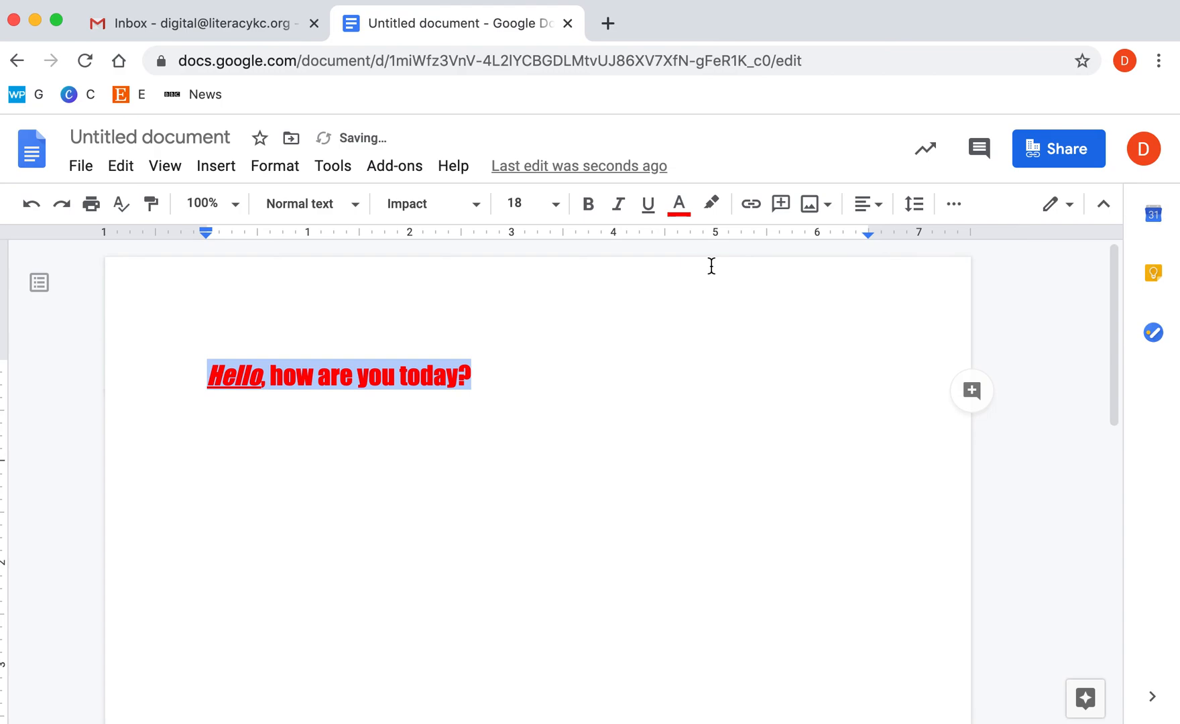
{"action": "left_click", "coordinate": [476, 458]}
- Select only "today?" at the end of the sentence, color it cyan, and deselect it
{"action": "left_click", "coordinate": [465, 377]}
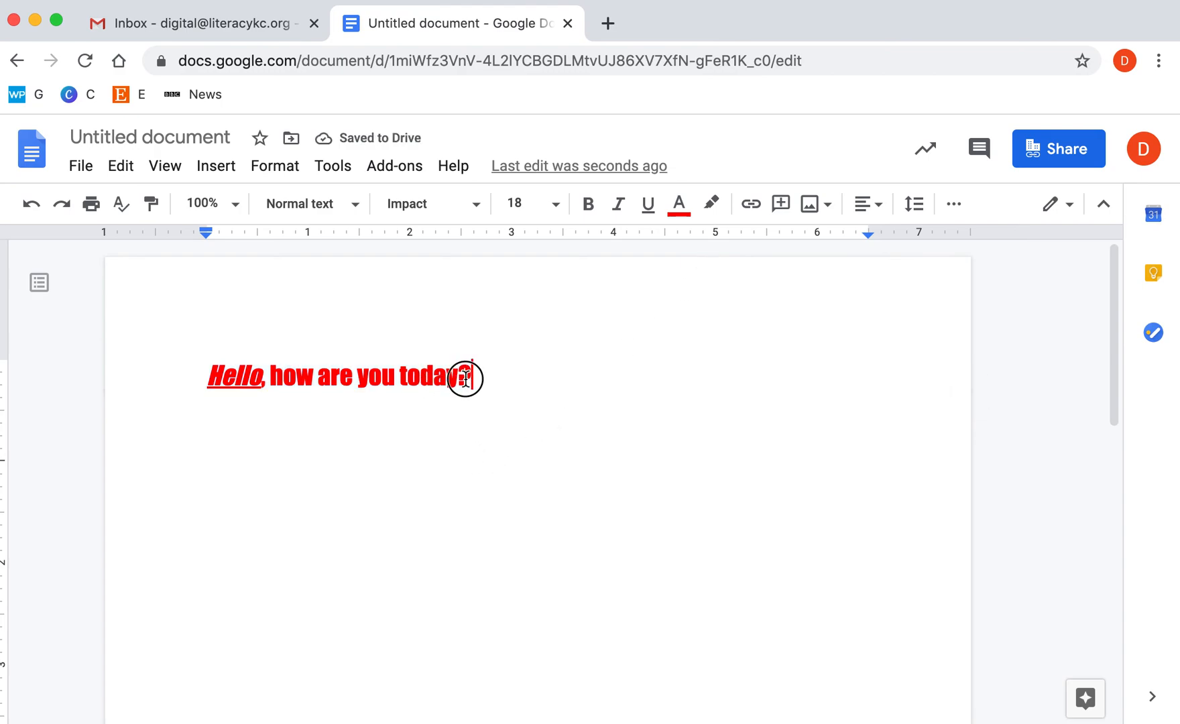
{"action": "left_click_drag", "start_coordinate": [465, 377], "coordinate": [401, 372]}
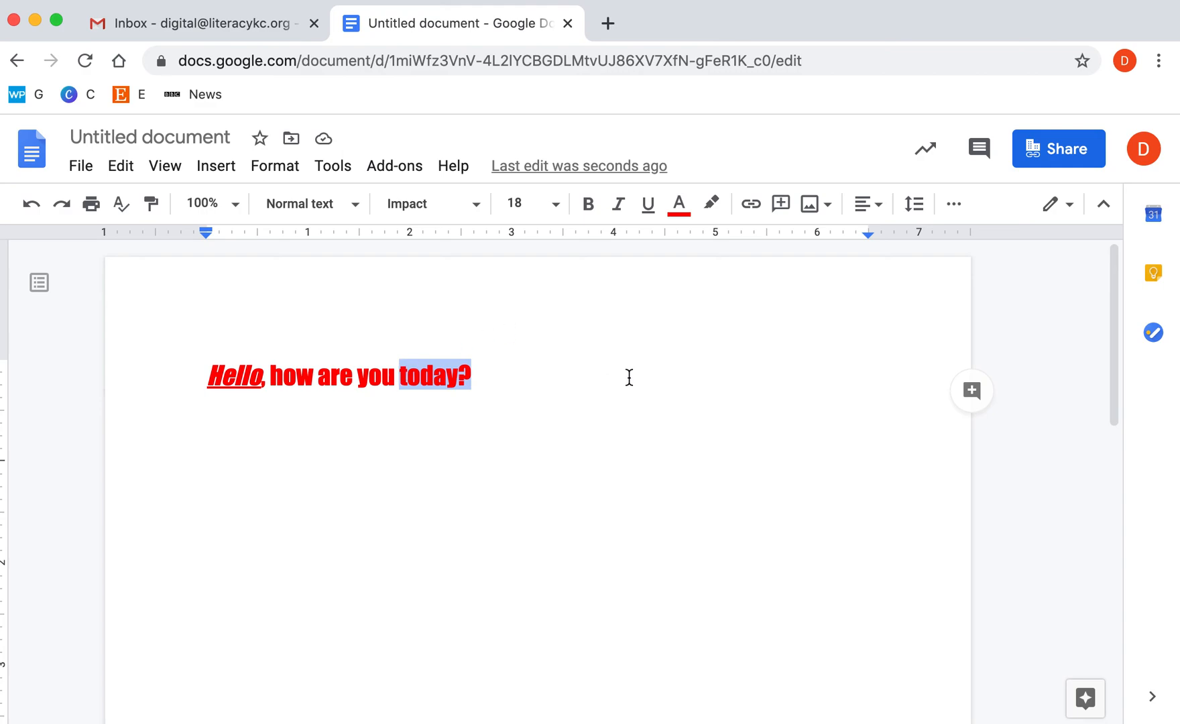
{"action": "left_click", "coordinate": [679, 203]}
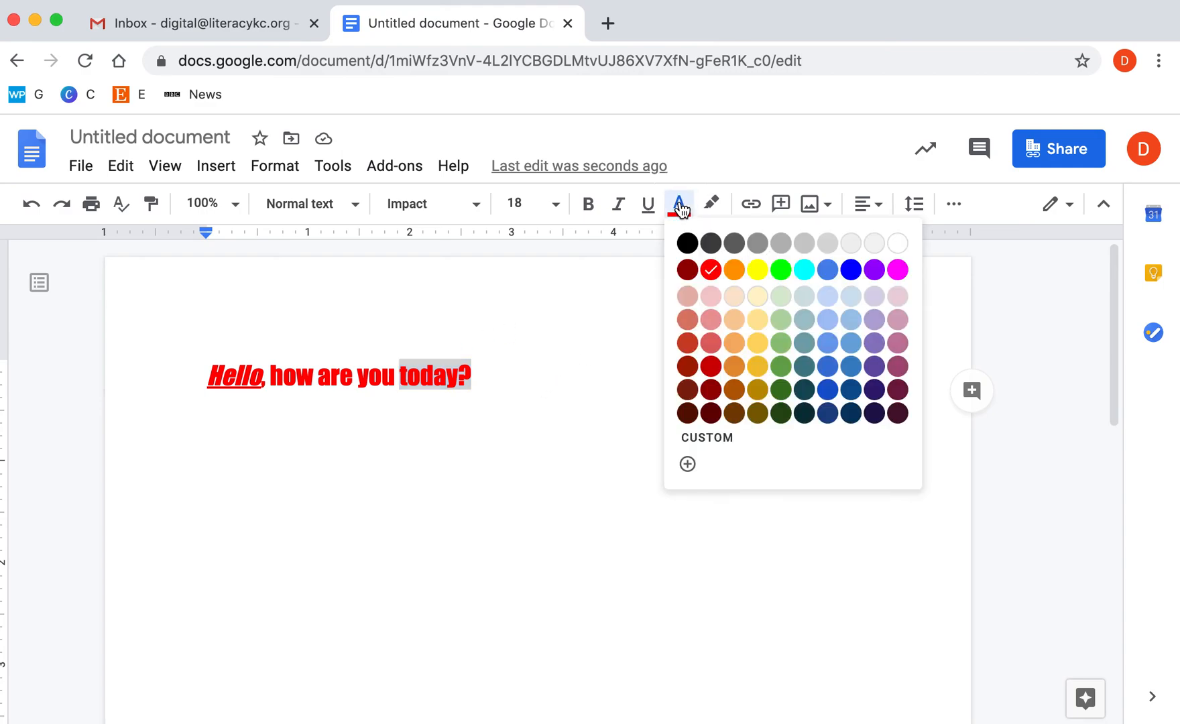
{"action": "left_click", "coordinate": [804, 270]}
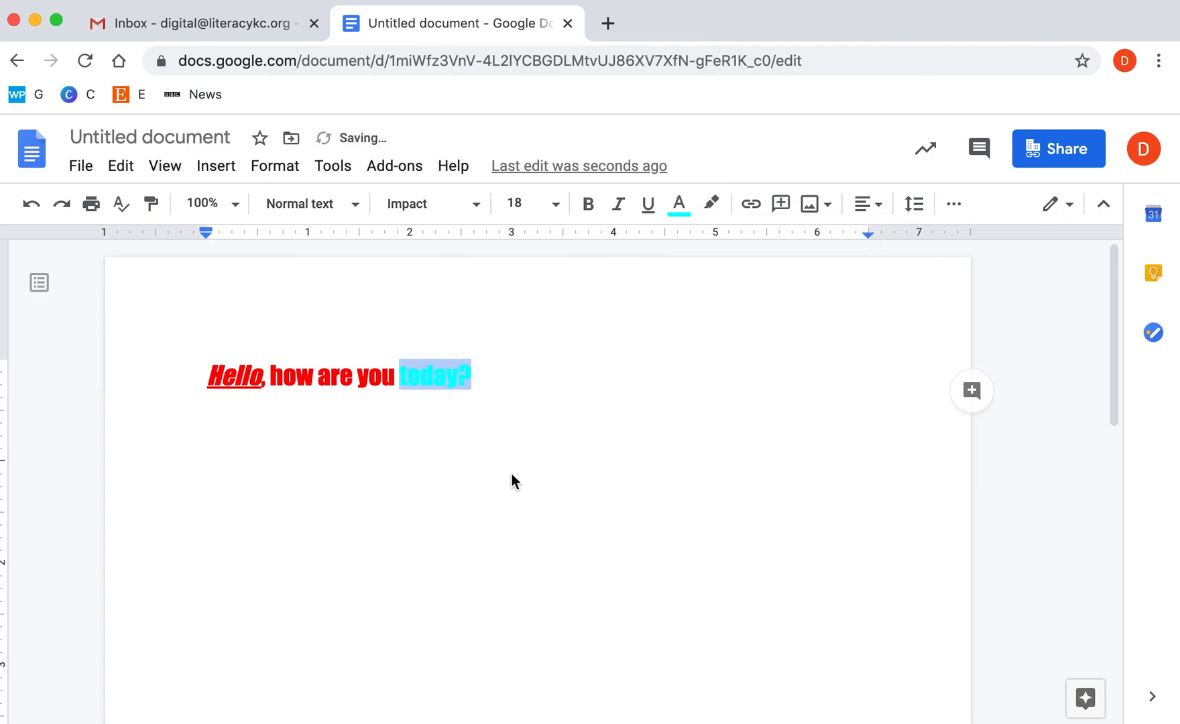
{"action": "left_click", "coordinate": [502, 381]}
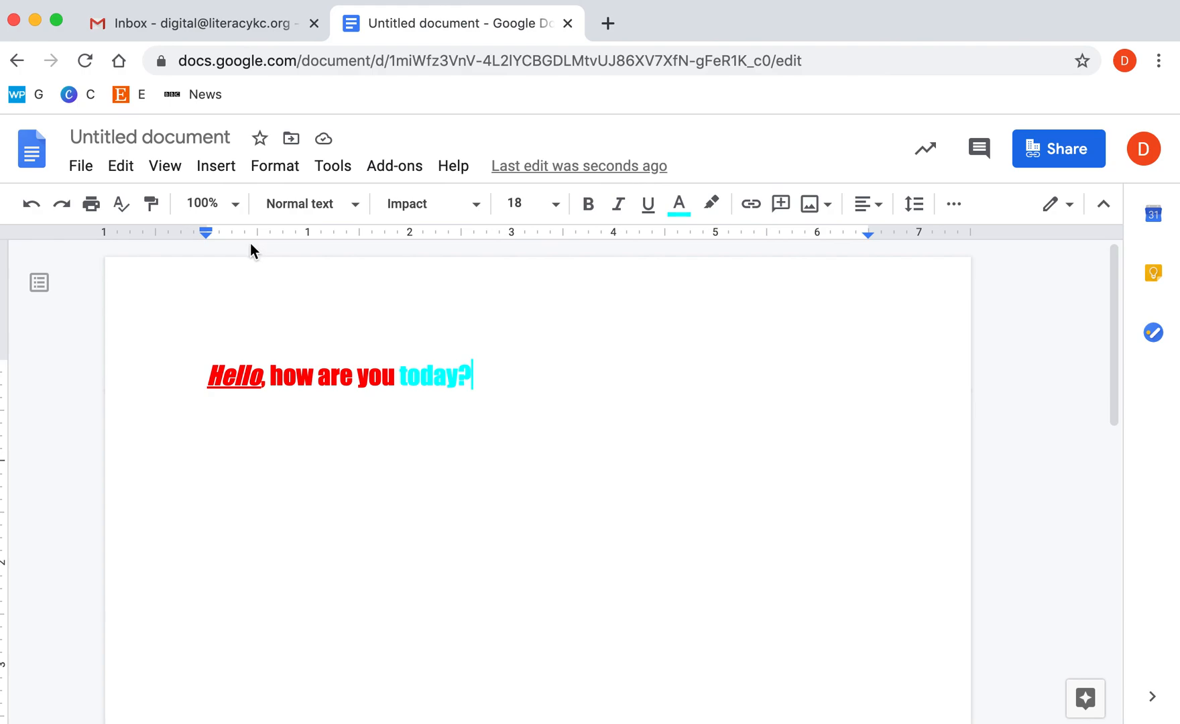
- Undo all the formatting and typing changes one after another until the document is blank
{"action": "left_click", "coordinate": [328, 375]}
{"action": "left_click", "coordinate": [31, 205]}
{"action": "left_click", "coordinate": [31, 204]}
{"action": "left_click", "coordinate": [31, 204]}
{"action": "left_click", "coordinate": [32, 205]}
{"action": "left_click", "coordinate": [31, 204]}
{"action": "left_click", "coordinate": [32, 205]}
{"action": "left_click", "coordinate": [31, 204]}
{"action": "left_click", "coordinate": [32, 204]}
{"action": "left_click", "coordinate": [32, 204]}
{"action": "left_click", "coordinate": [31, 204]}
{"action": "left_click", "coordinate": [32, 204]}
{"action": "left_click", "coordinate": [32, 204]}
{"action": "left_click", "coordinate": [31, 205]}
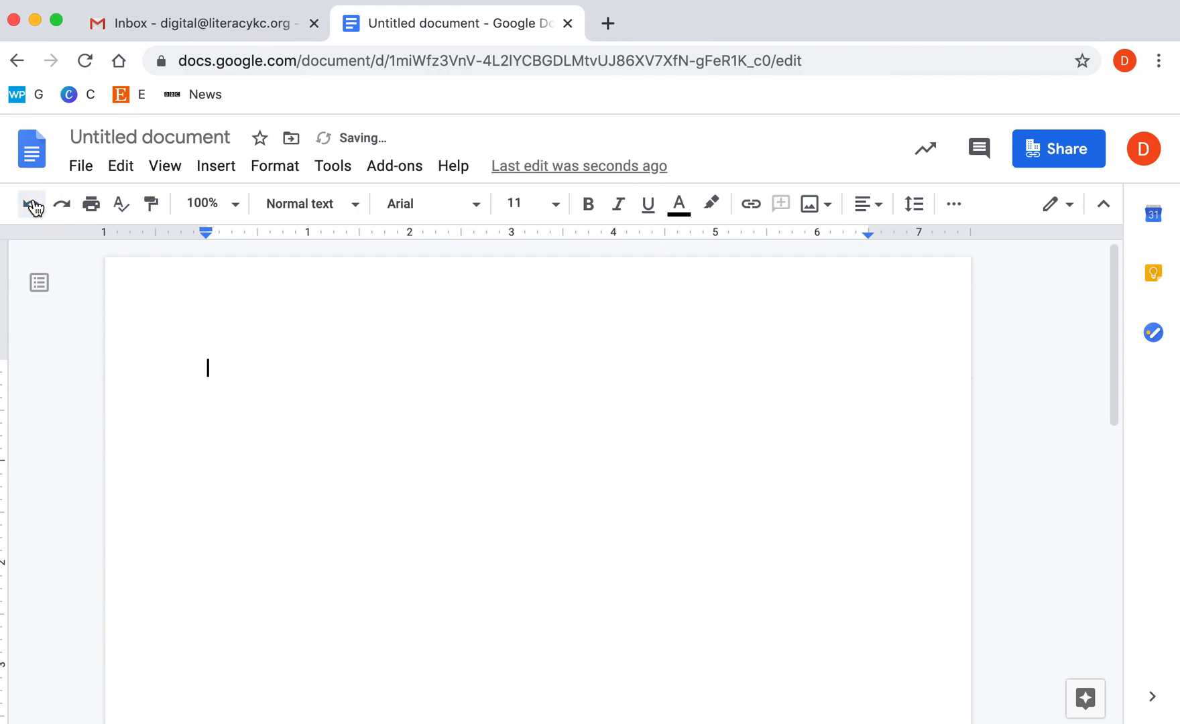